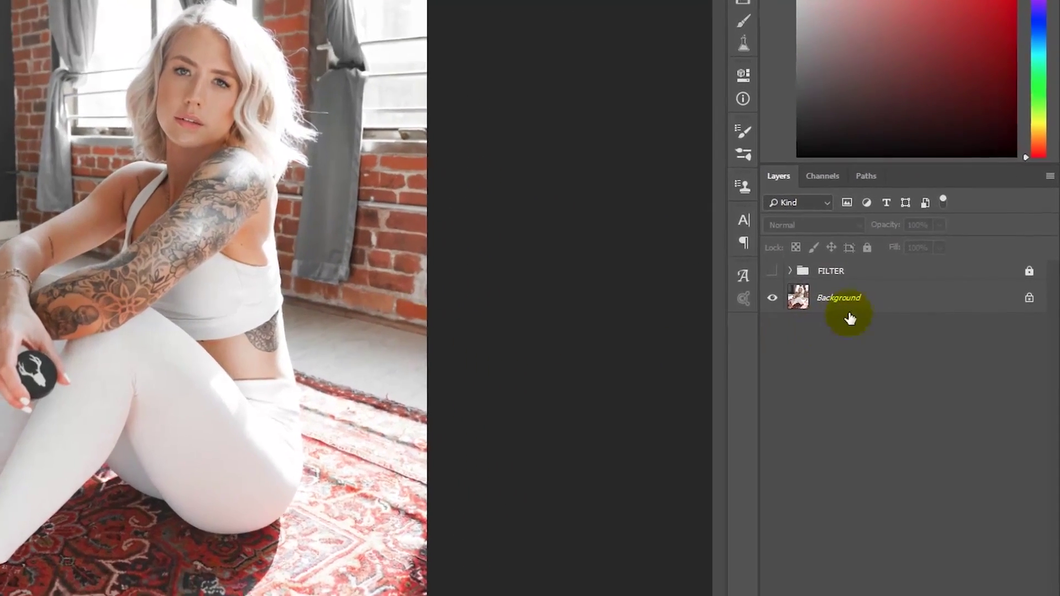
- Duplicate the Background layer and name the copy Woman
{"action": "left_click", "coordinate": [919, 302]}
{"action": "key", "text": "ctrl+j"}
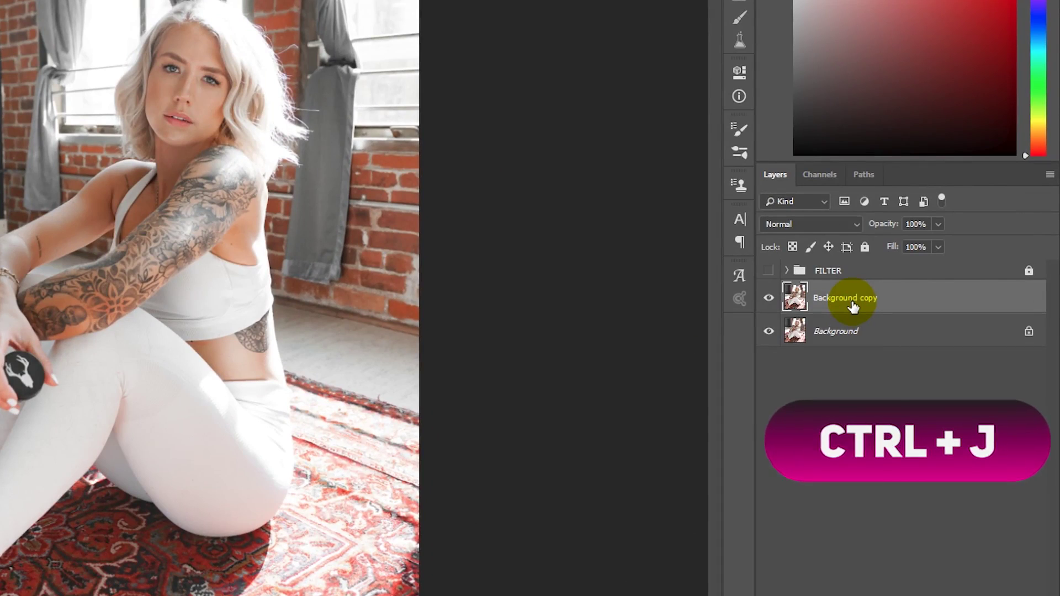
{"action": "double_click", "coordinate": [853, 300]}
{"action": "type", "text": "Woman"}
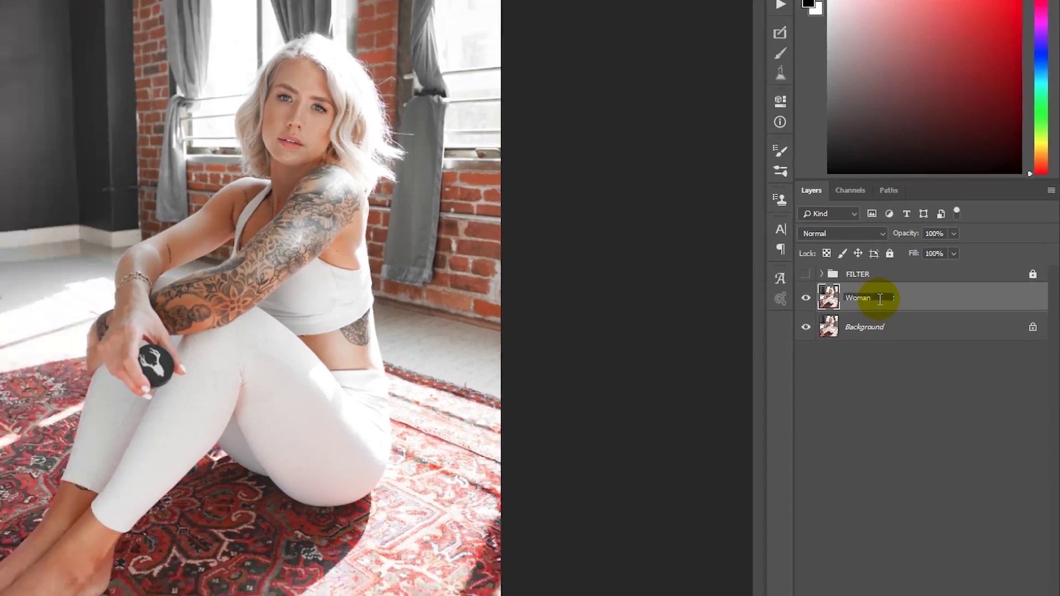
{"action": "key", "text": "Return"}
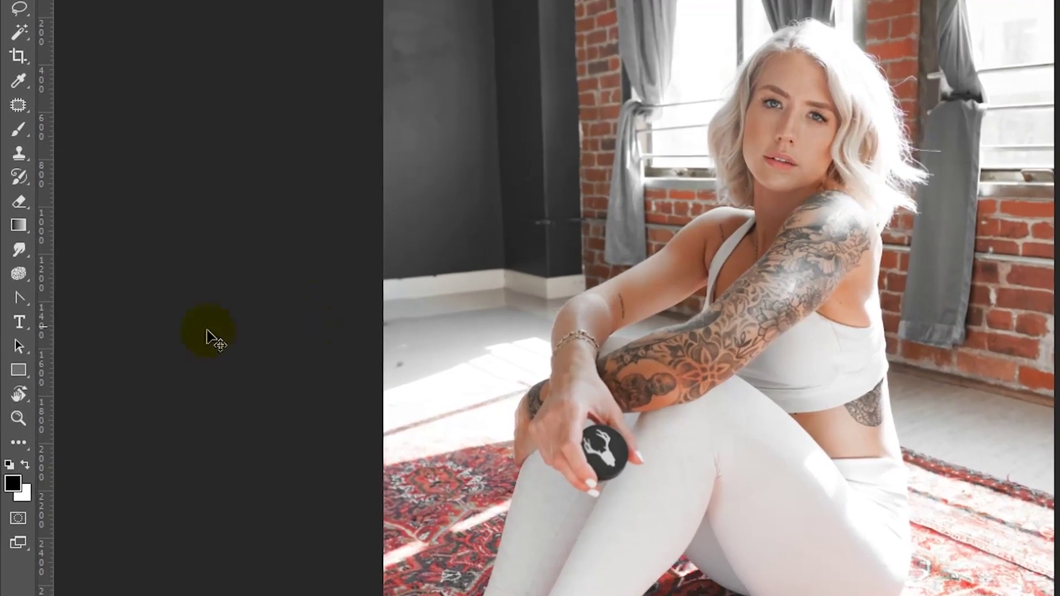
- Switch to the Magic Wand Tool and auto-select the woman with Select Subject
{"action": "right_click", "coordinate": [21, 305]}
{"action": "left_click", "coordinate": [65, 299]}
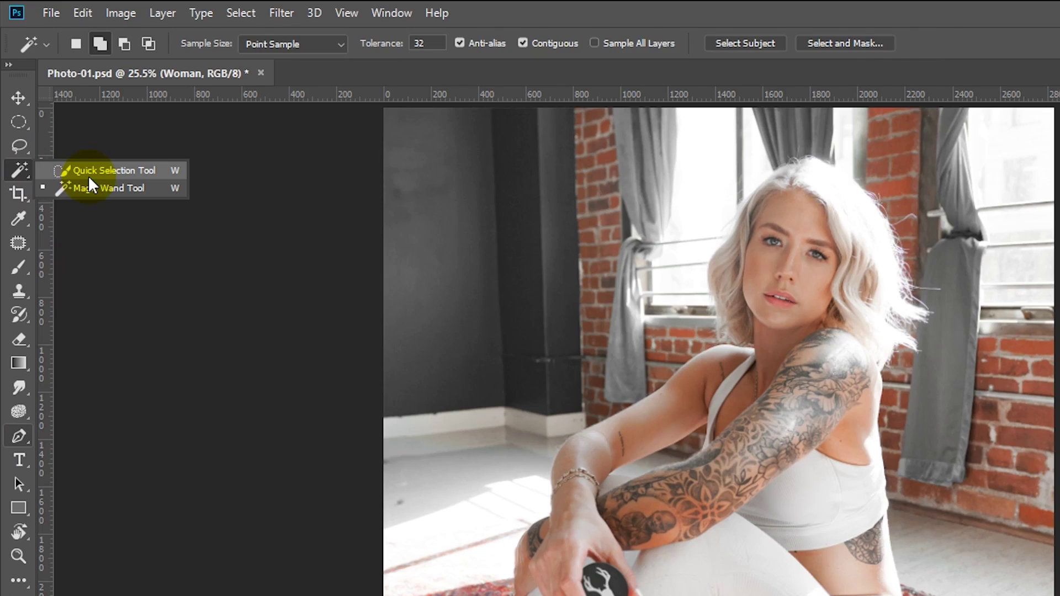
{"action": "left_click_drag", "start_coordinate": [21, 170], "coordinate": [104, 190]}
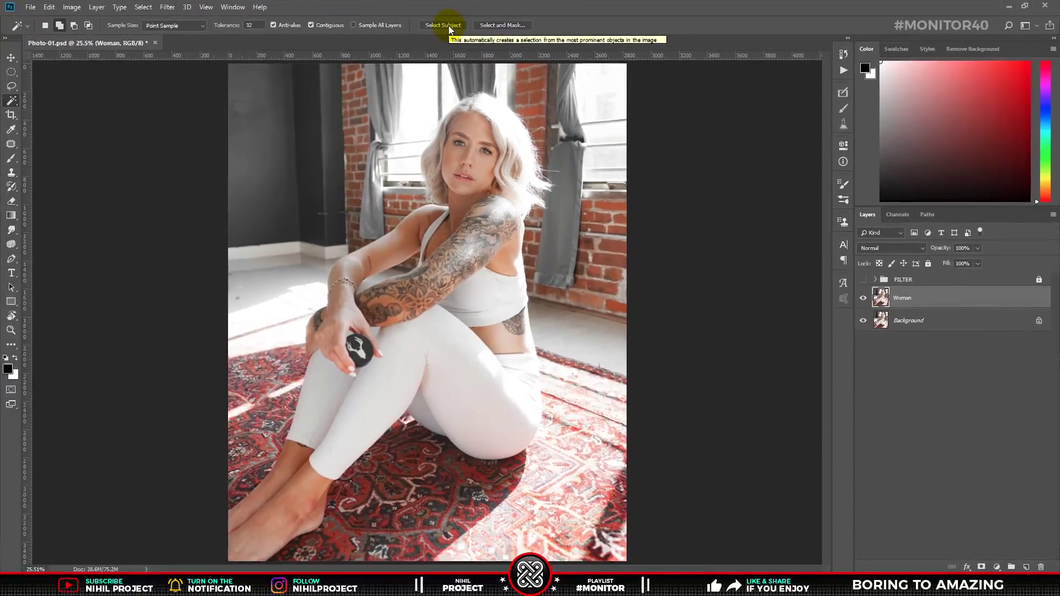
{"action": "left_click", "coordinate": [443, 26]}
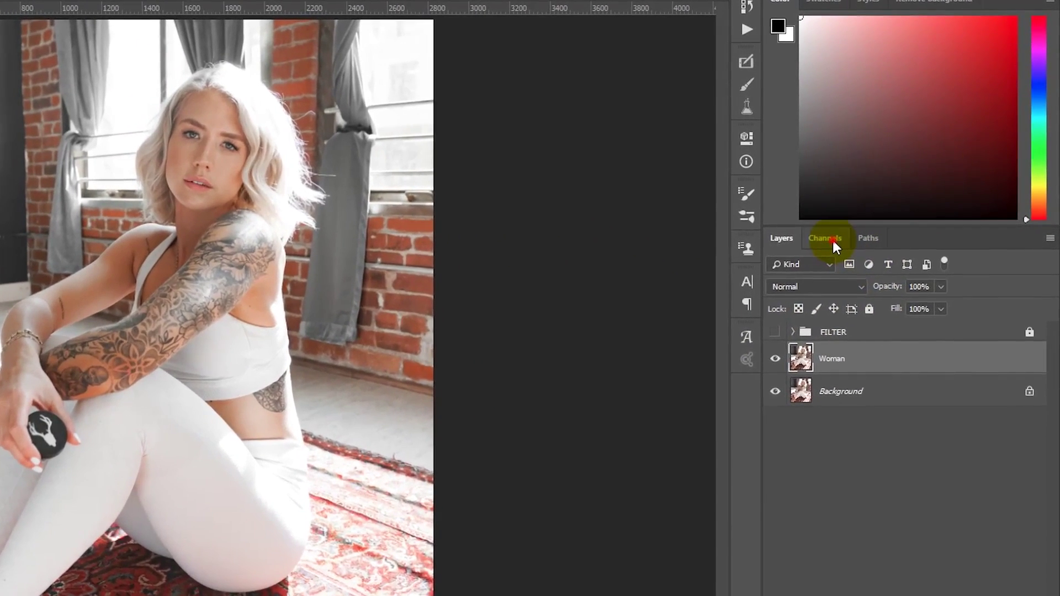
- Load the saved Selection channel as a selection and return to RGB and Layers
{"action": "left_click", "coordinate": [831, 240]}
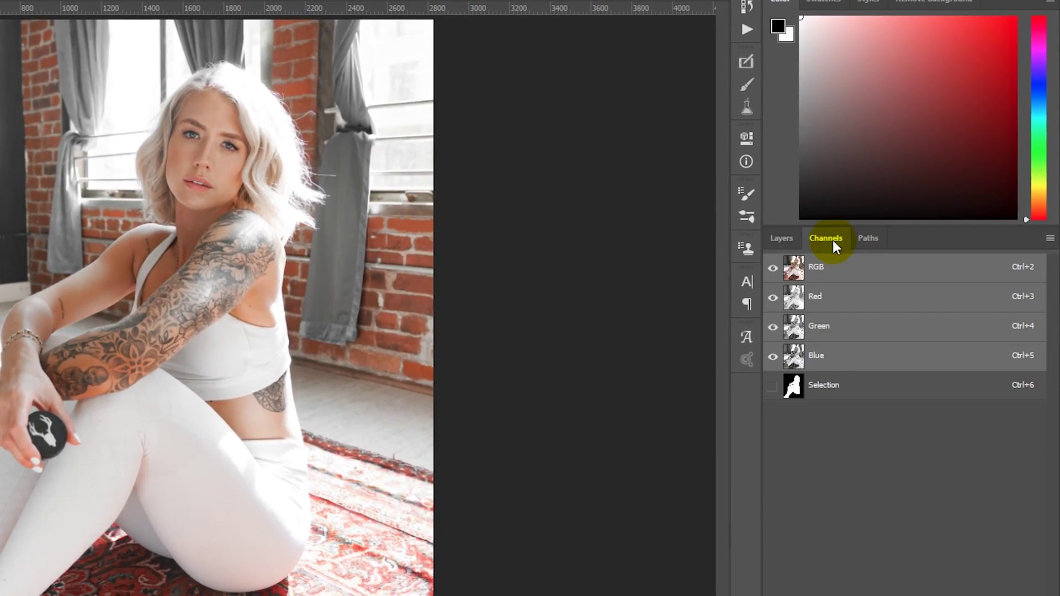
{"action": "left_click", "coordinate": [795, 388]}
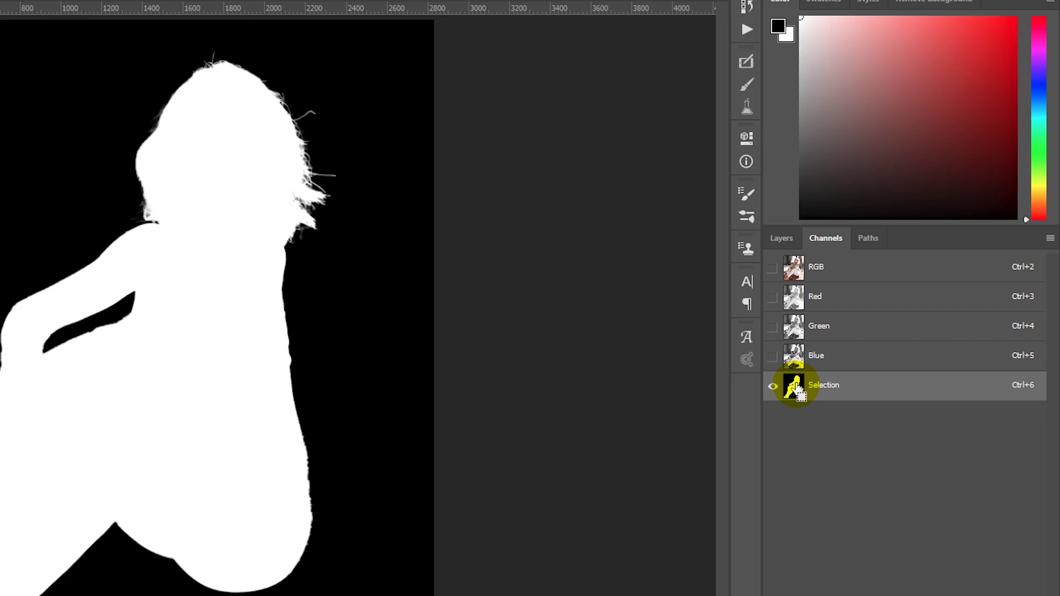
{"action": "left_click", "coordinate": [796, 386], "text": "ctrl"}
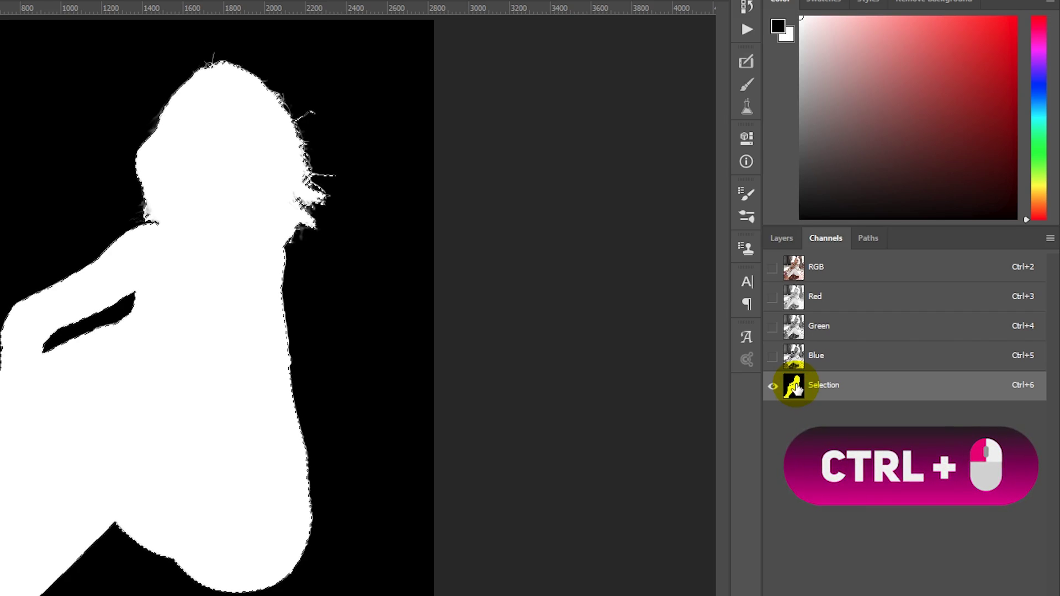
{"action": "left_click", "coordinate": [807, 270]}
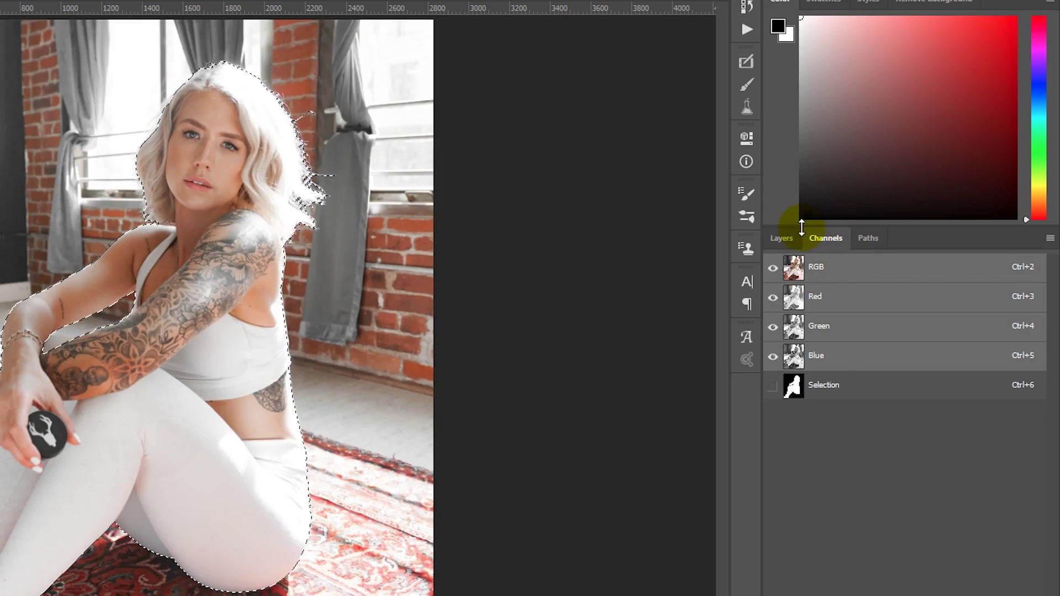
{"action": "left_click", "coordinate": [782, 240]}
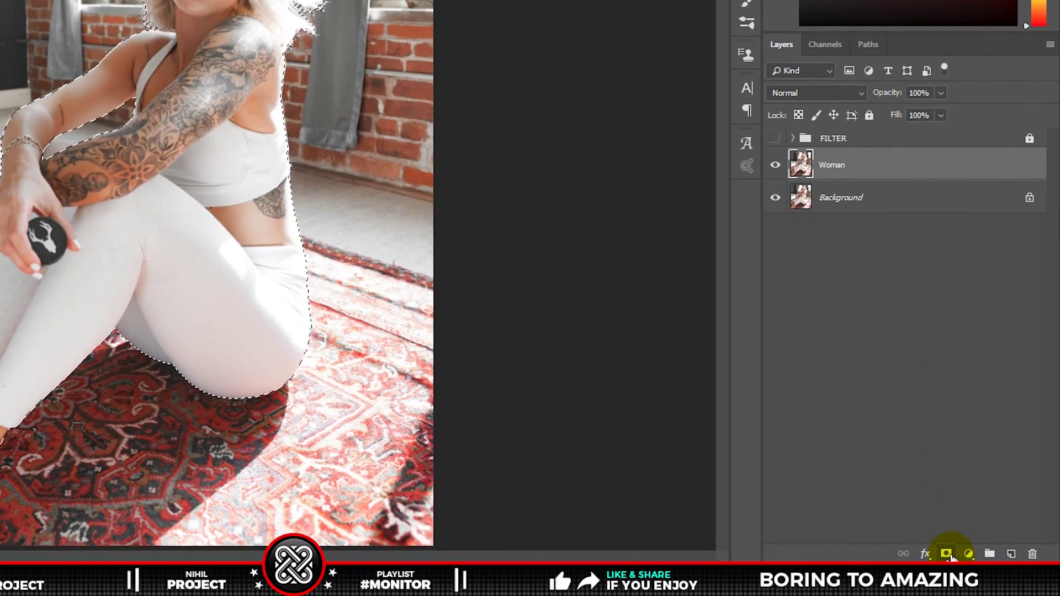
- Add a layer mask to Woman and check the cut-out by toggling Background's visibility
{"action": "left_click", "coordinate": [946, 554]}
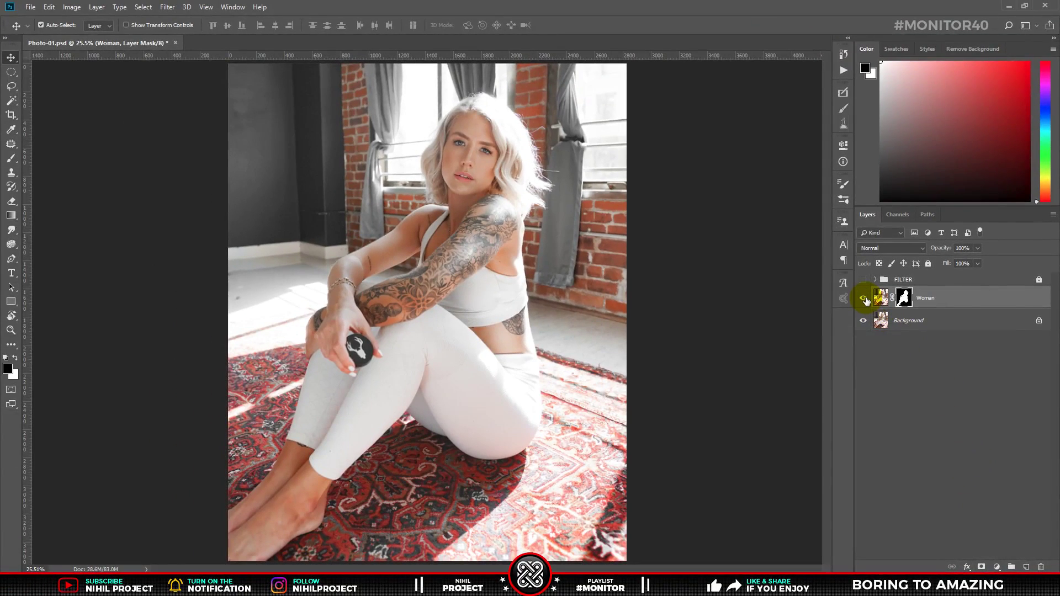
{"action": "left_click", "coordinate": [863, 298], "text": "alt"}
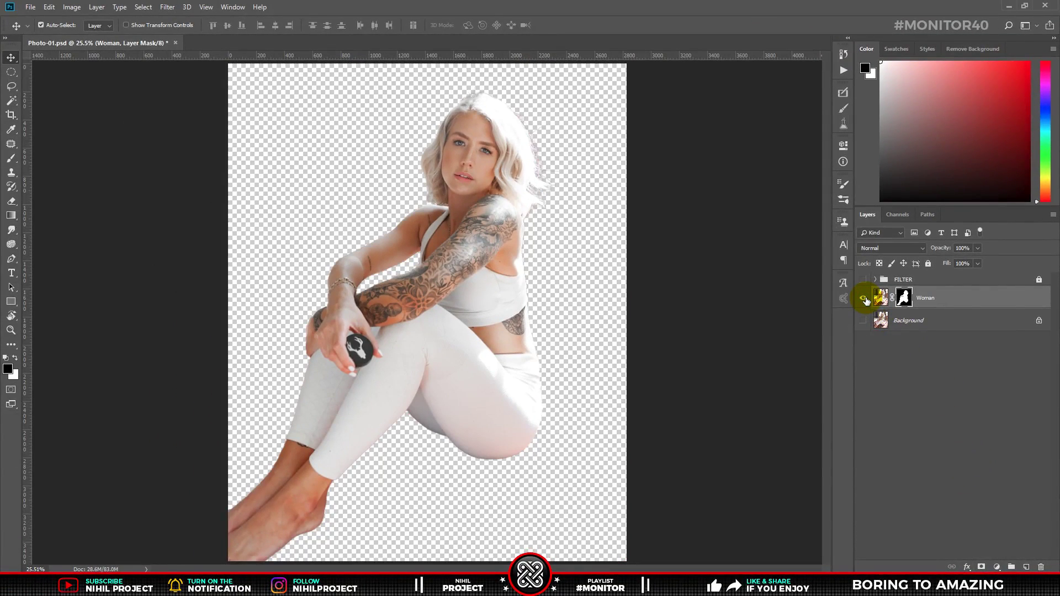
{"action": "left_click", "coordinate": [863, 298], "text": "alt"}
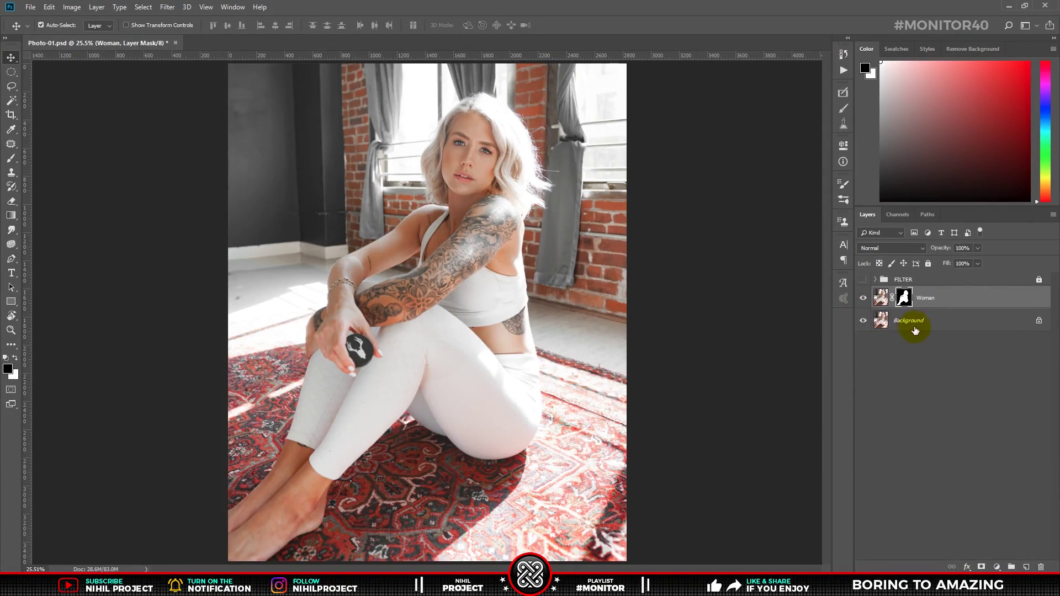
{"action": "left_click", "coordinate": [918, 321]}
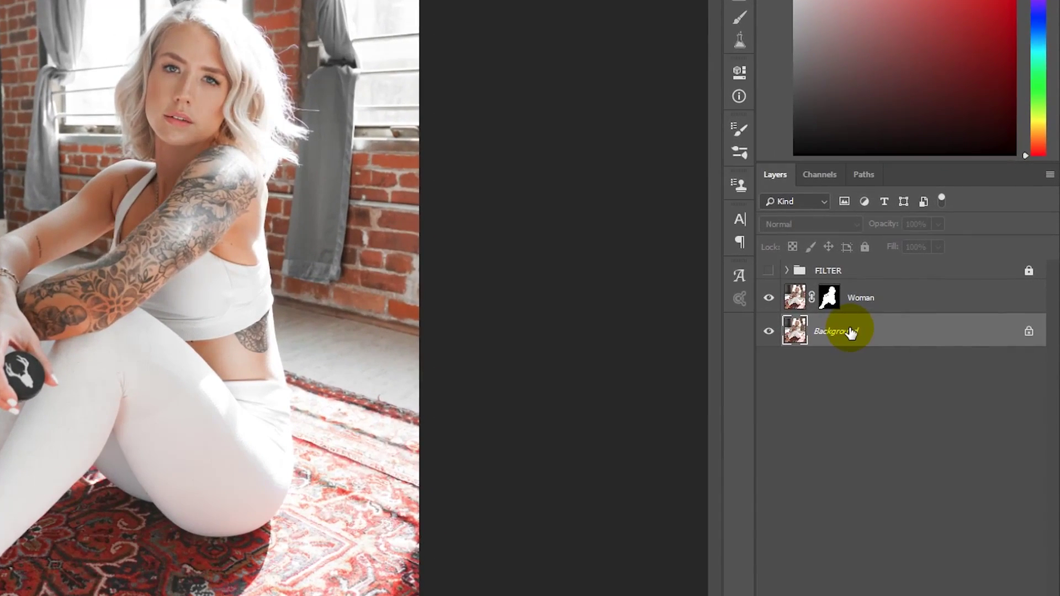
- Make two copies of Background and name the upper copy With
{"action": "key", "text": "ctrl+j"}
{"action": "key", "text": "ctrl+j"}
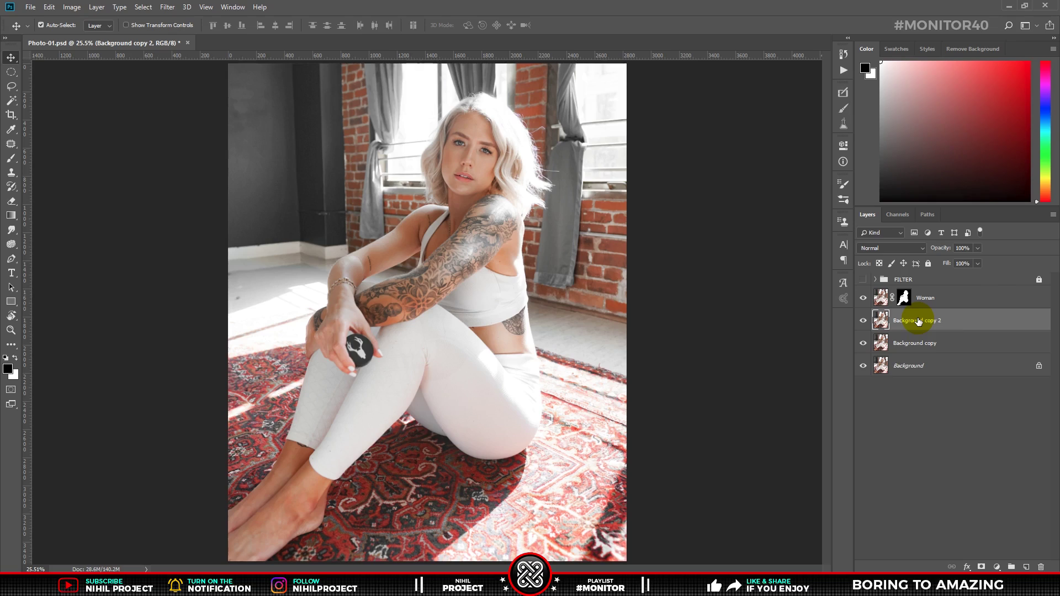
{"action": "double_click", "coordinate": [918, 321]}
{"action": "type", "text": "With"}
{"action": "key", "text": "Return"}
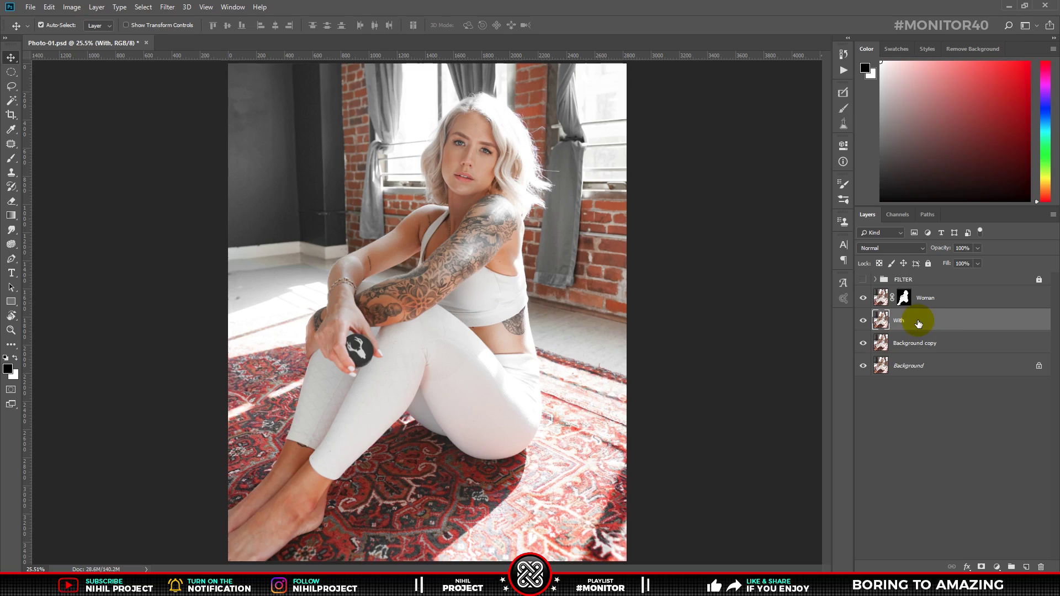
- Name the other copy Without and hide the With layer
{"action": "double_click", "coordinate": [916, 343]}
{"action": "type", "text": "Without"}
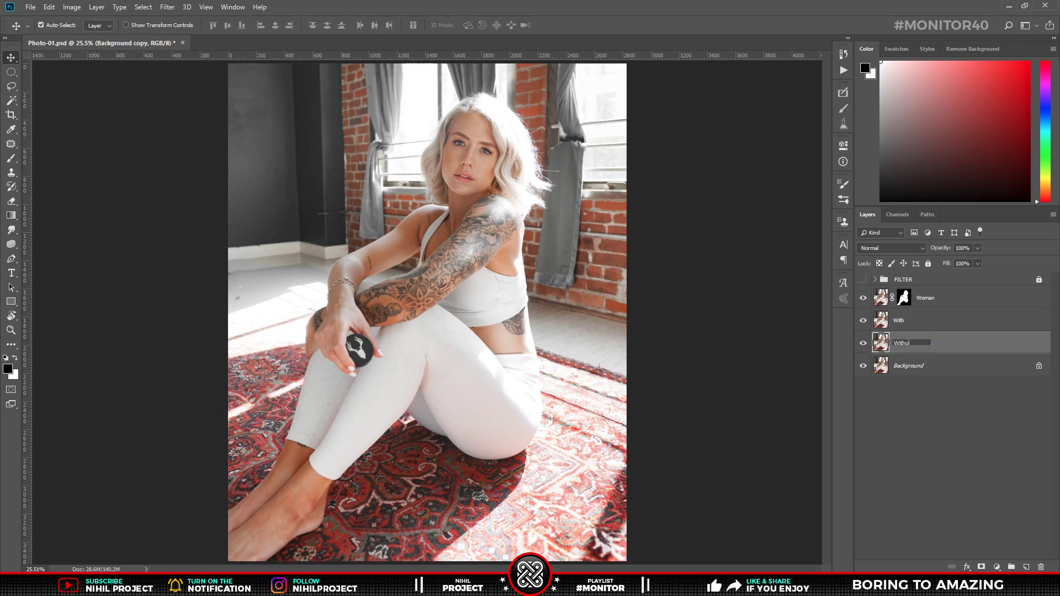
{"action": "key", "text": "Return"}
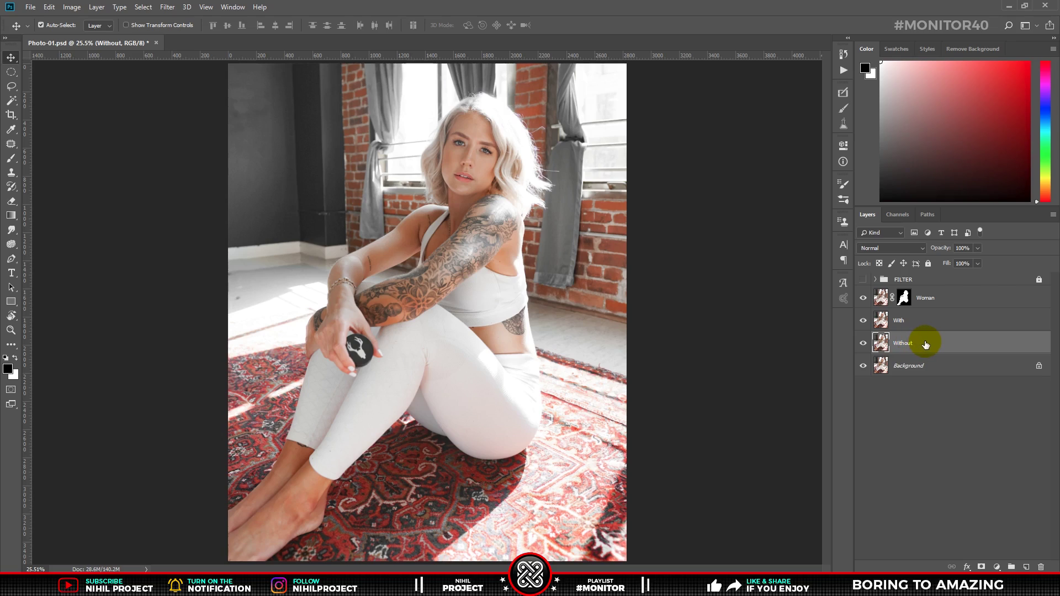
{"action": "left_click", "coordinate": [865, 321]}
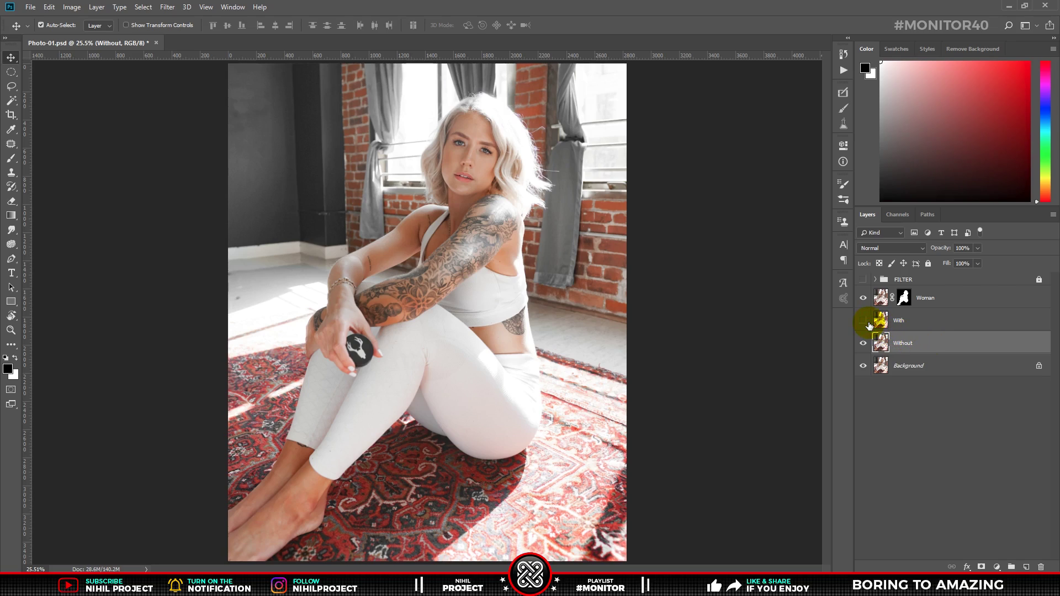
{"action": "left_click", "coordinate": [935, 343]}
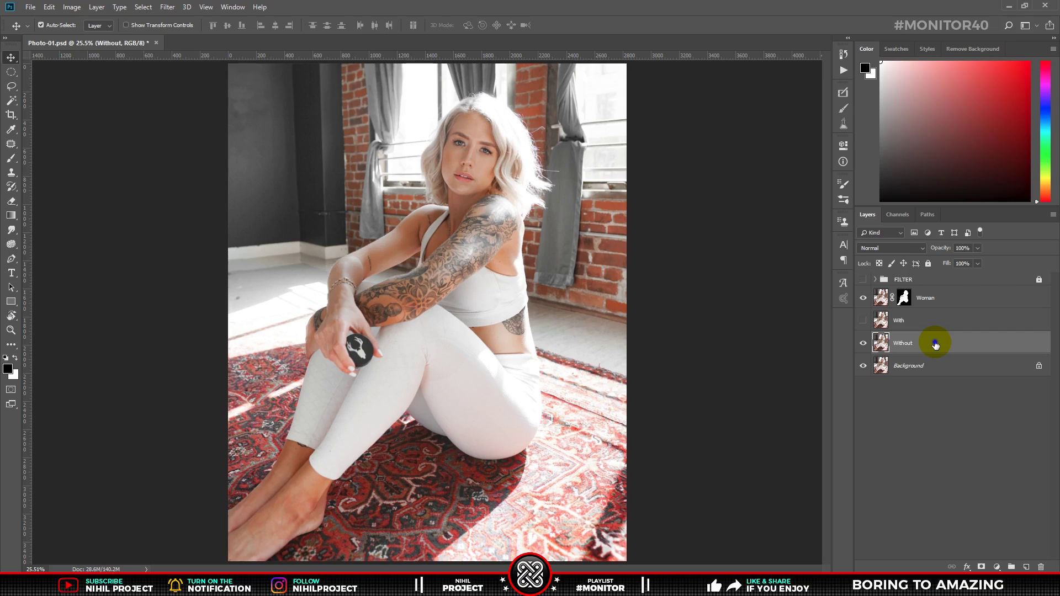
- Convert the Without layer to a smart object and start a Tilt-Shift blur on it
{"action": "right_click", "coordinate": [932, 343]}
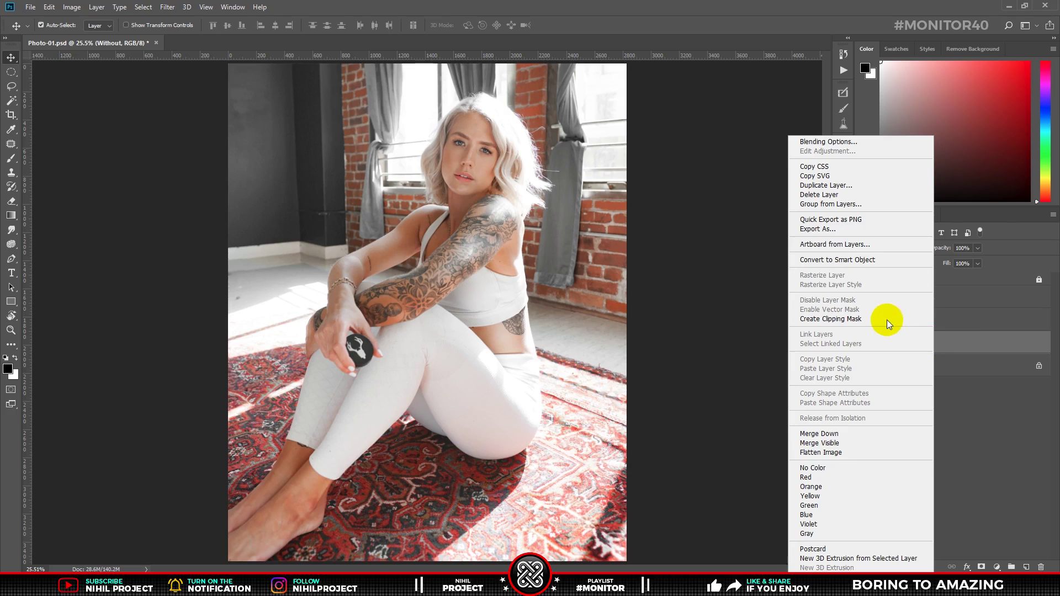
{"action": "left_click", "coordinate": [860, 260]}
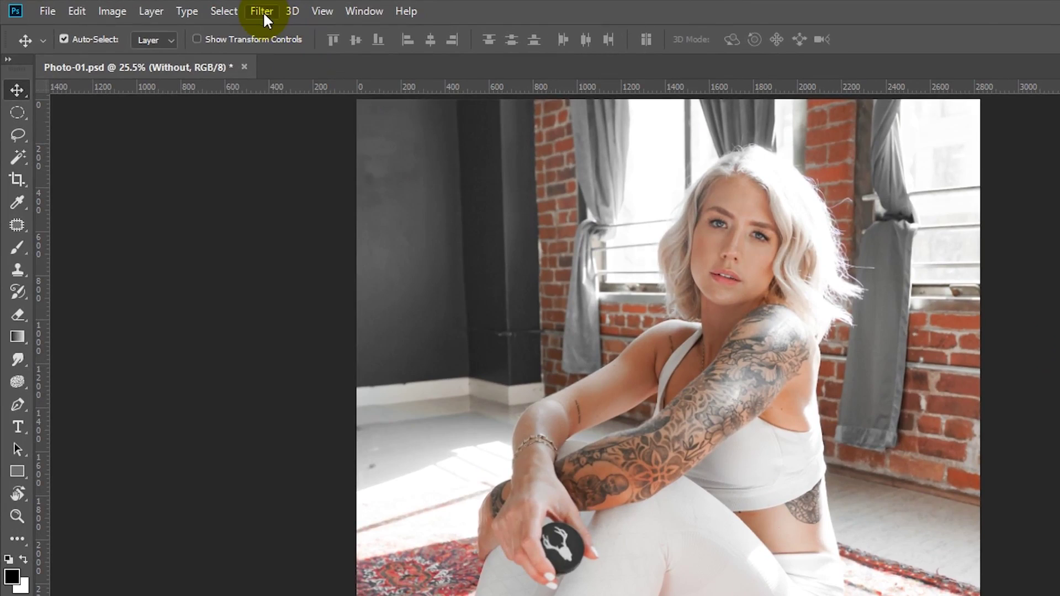
{"action": "left_click", "coordinate": [169, 8]}
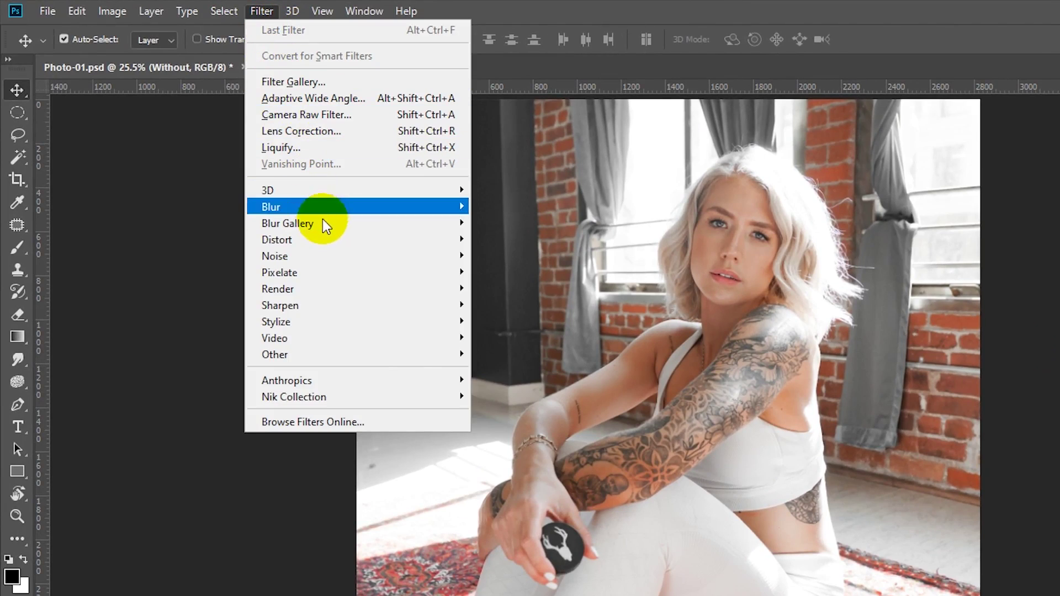
{"action": "mouse_move", "coordinate": [287, 223]}
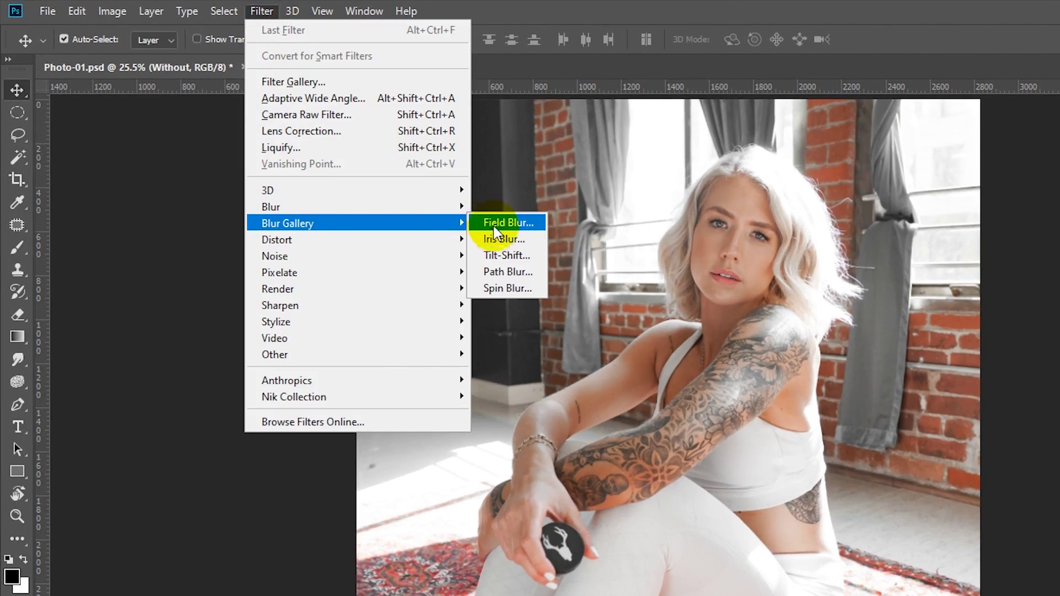
{"action": "left_click", "coordinate": [503, 255]}
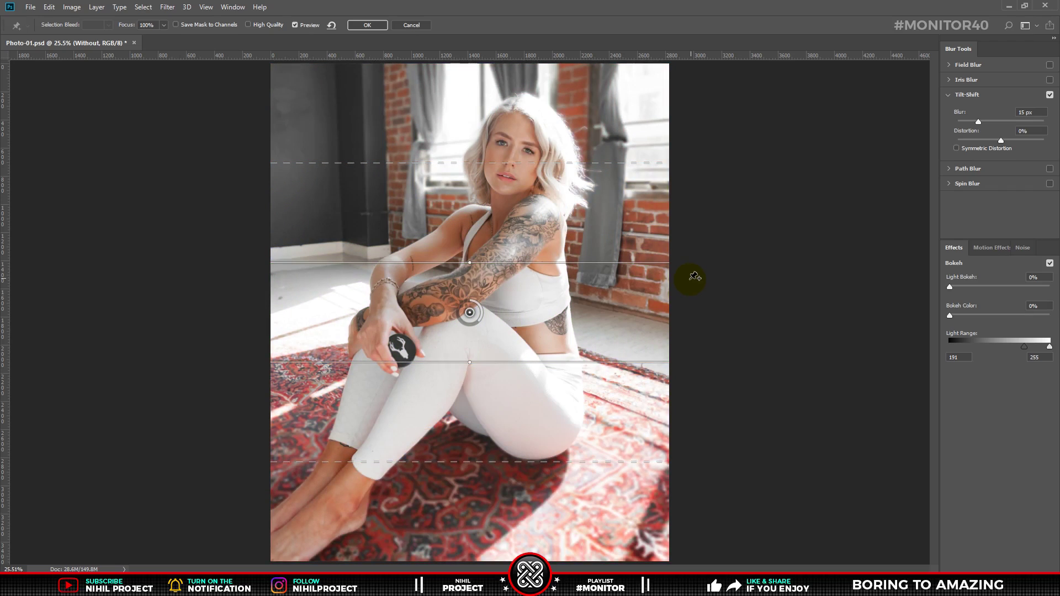
- Move the tilt-shift focus band down onto the rug and set blur strength to 60 px
{"action": "left_click", "coordinate": [471, 319]}
{"action": "left_click_drag", "start_coordinate": [470, 319], "coordinate": [476, 449]}
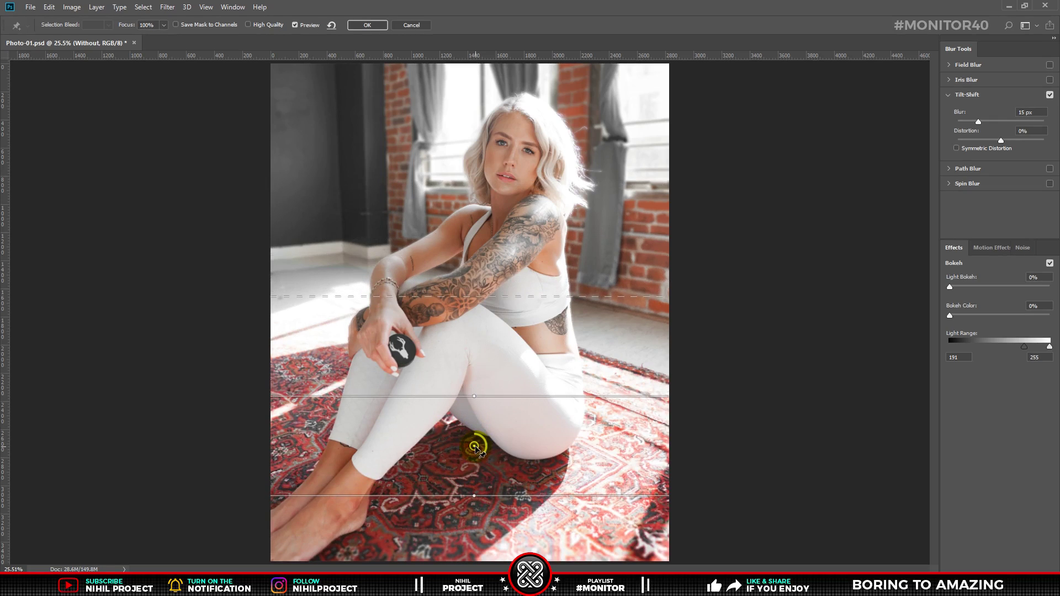
{"action": "left_click_drag", "start_coordinate": [475, 447], "coordinate": [475, 449]}
{"action": "left_click_drag", "start_coordinate": [476, 453], "coordinate": [478, 455]}
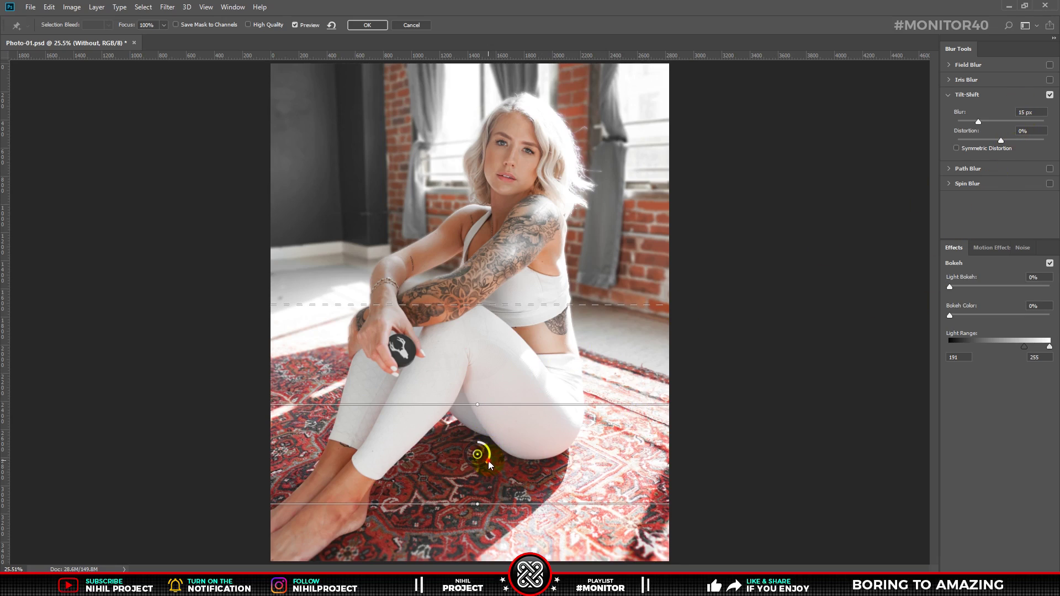
{"action": "left_click_drag", "start_coordinate": [488, 460], "coordinate": [464, 459]}
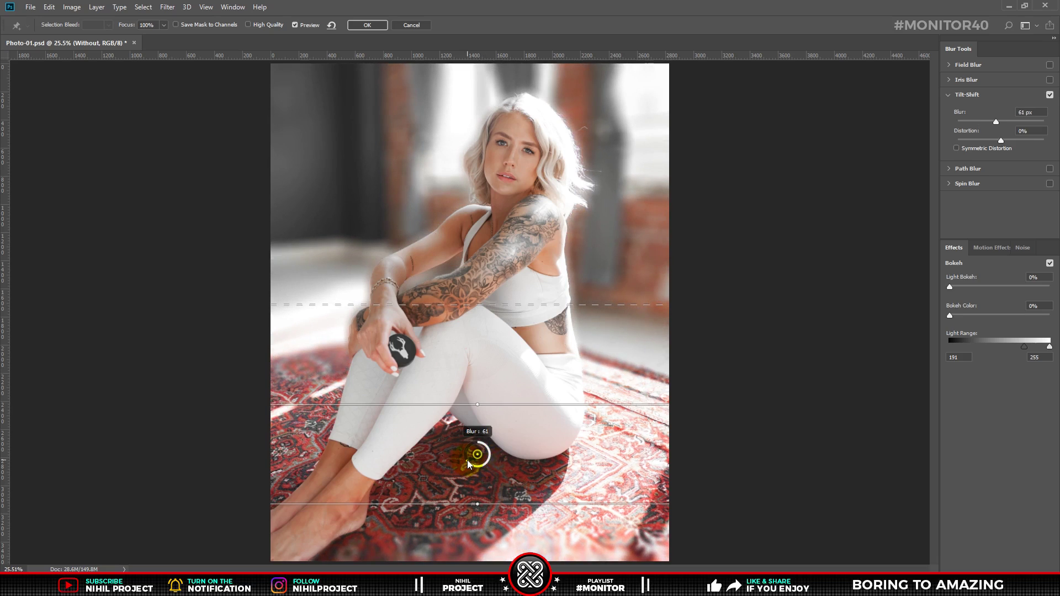
{"action": "left_click_drag", "start_coordinate": [467, 459], "coordinate": [466, 460]}
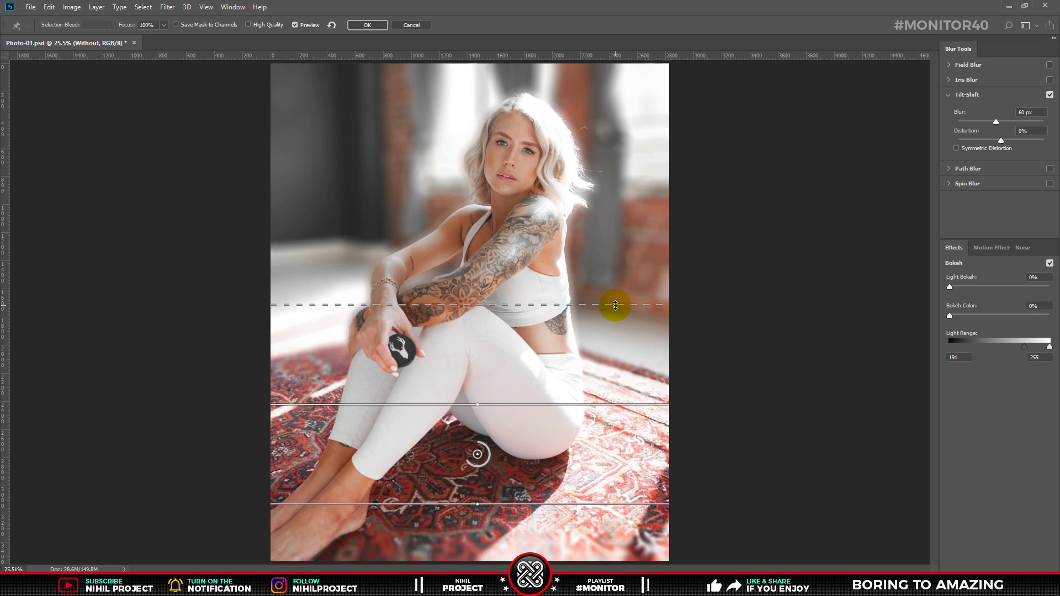
- Adjust the upper and lower fade lines, then apply the tilt-shift blur
{"action": "left_click_drag", "start_coordinate": [615, 305], "coordinate": [617, 391]}
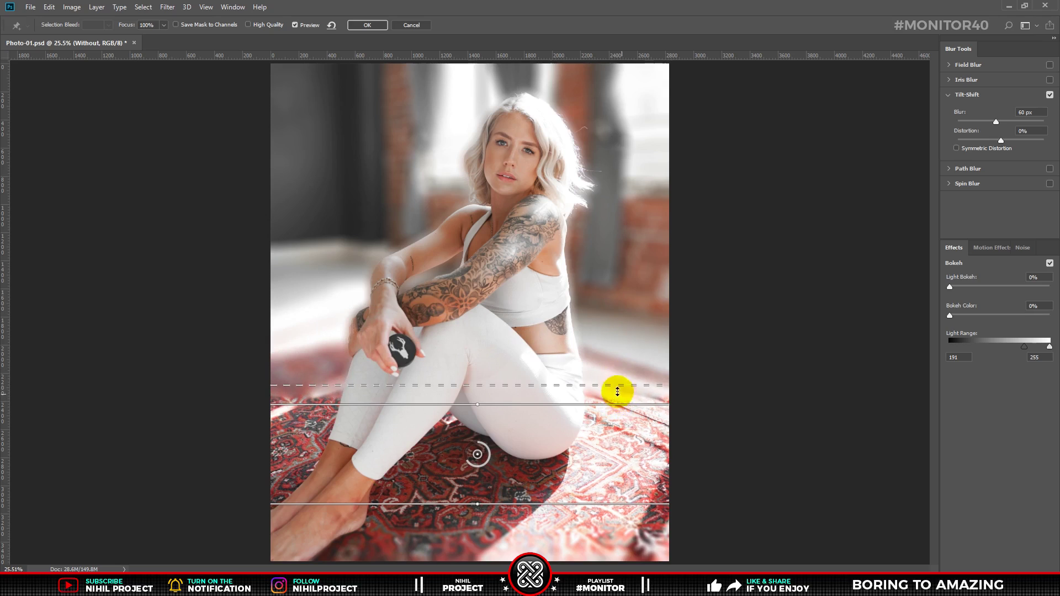
{"action": "left_click_drag", "start_coordinate": [617, 390], "coordinate": [626, 171]}
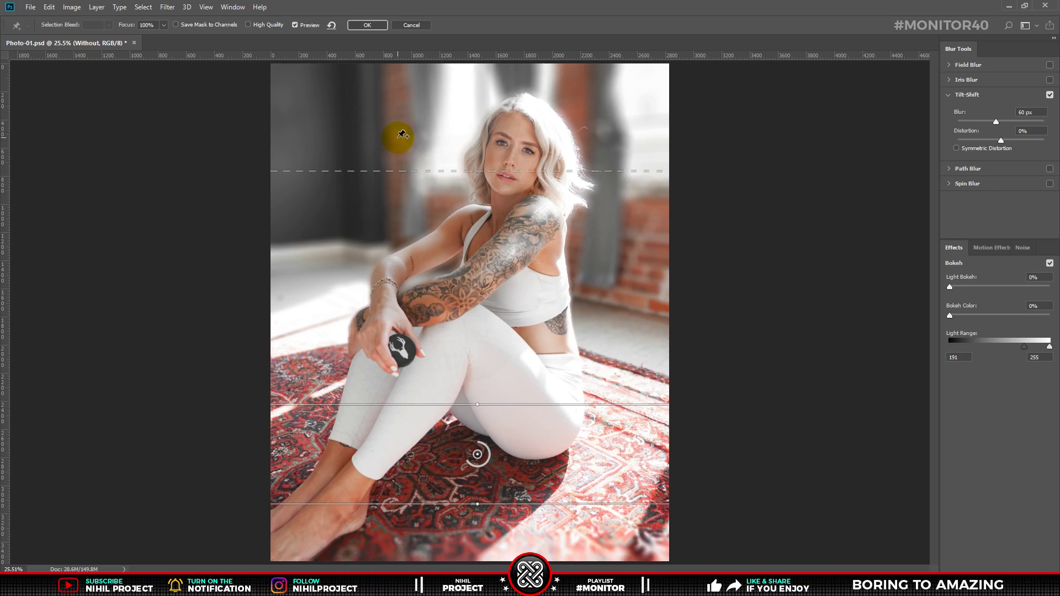
{"action": "left_click_drag", "start_coordinate": [398, 171], "coordinate": [407, 224]}
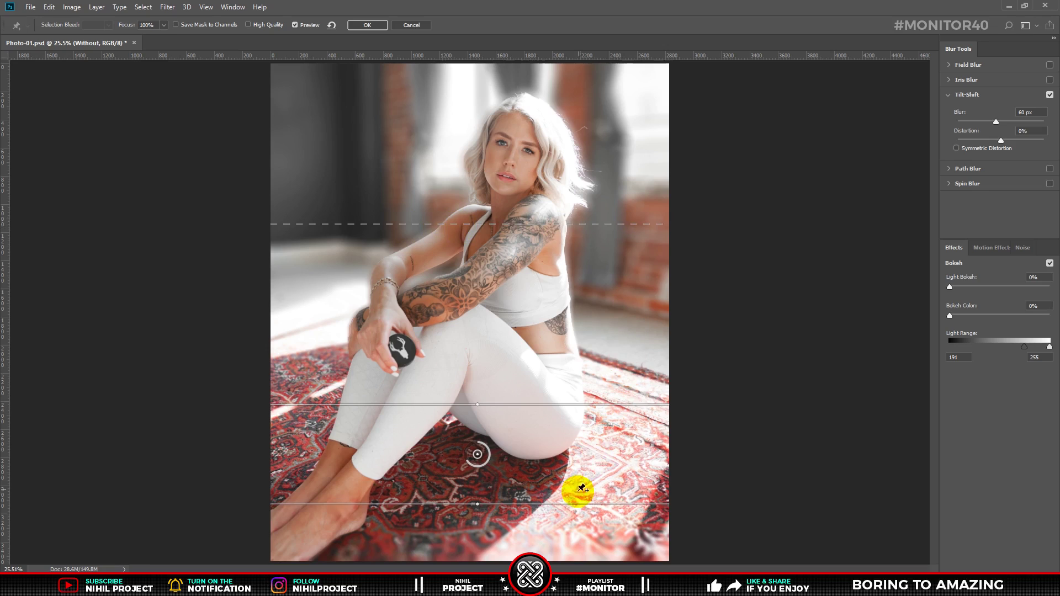
{"action": "mouse_move", "coordinate": [567, 500]}
{"action": "left_mouse_down"}
{"action": "mouse_move", "coordinate": [563, 467]}
{"action": "mouse_move", "coordinate": [532, 459]}
{"action": "left_mouse_up"}
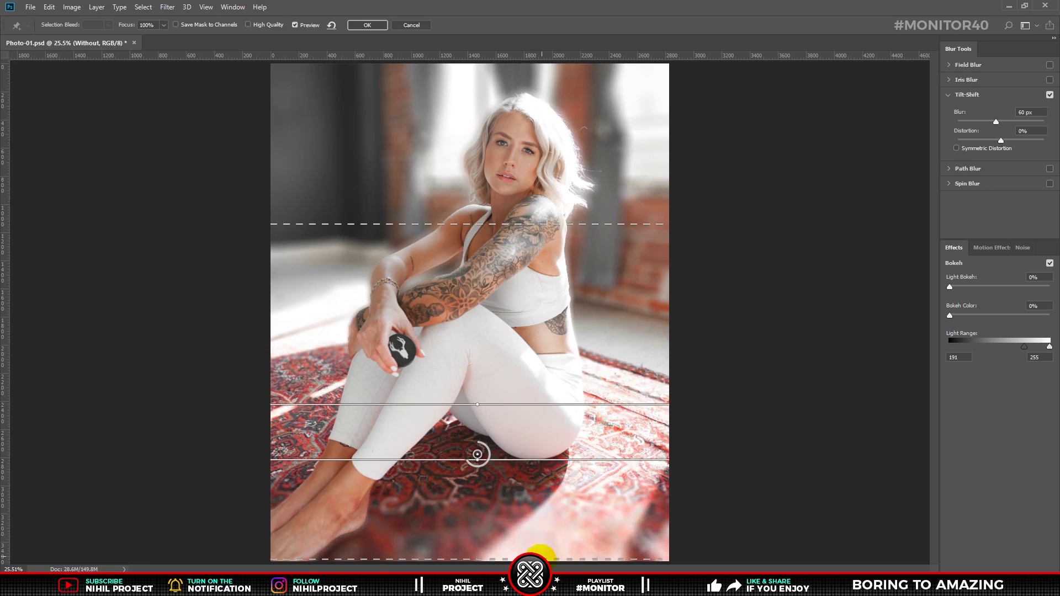
{"action": "scroll", "coordinate": [524, 515], "scroll_direction": "down", "scroll_amount": 2}
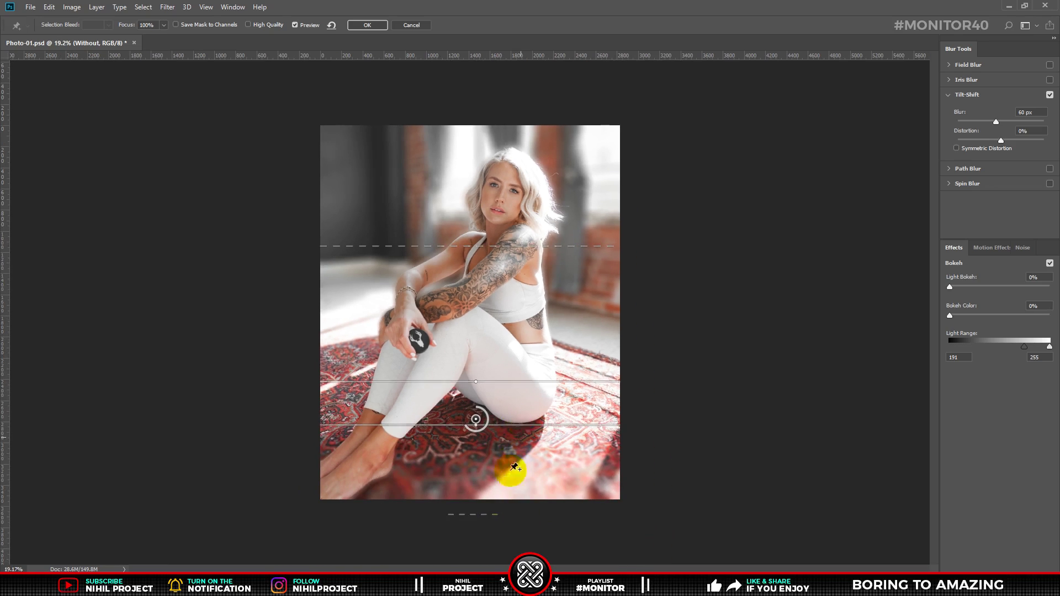
{"action": "left_click_drag", "start_coordinate": [494, 518], "coordinate": [494, 561]}
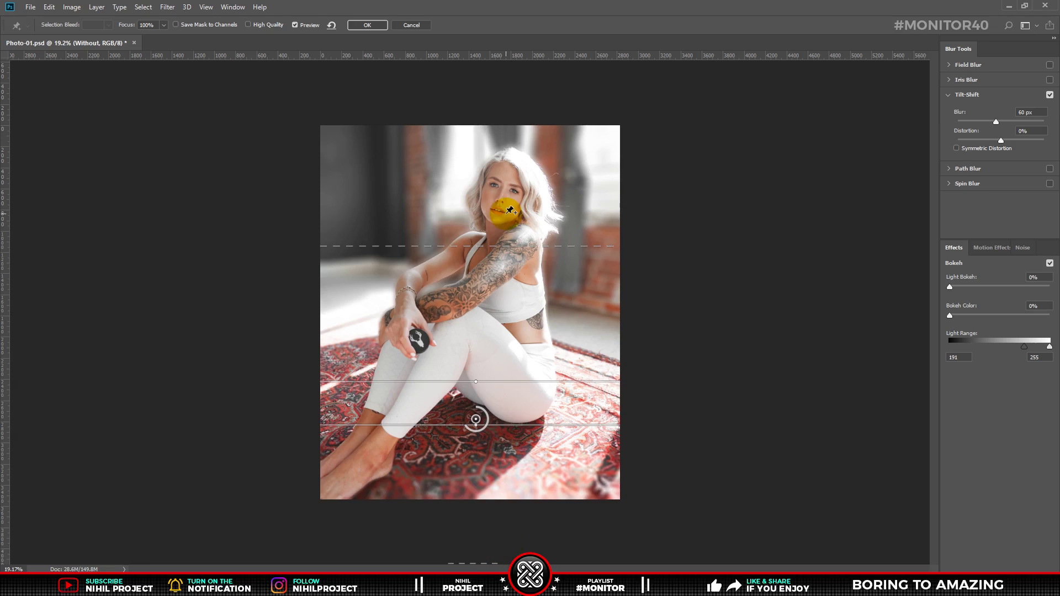
{"action": "scroll", "coordinate": [505, 212], "scroll_direction": "up", "scroll_amount": 1}
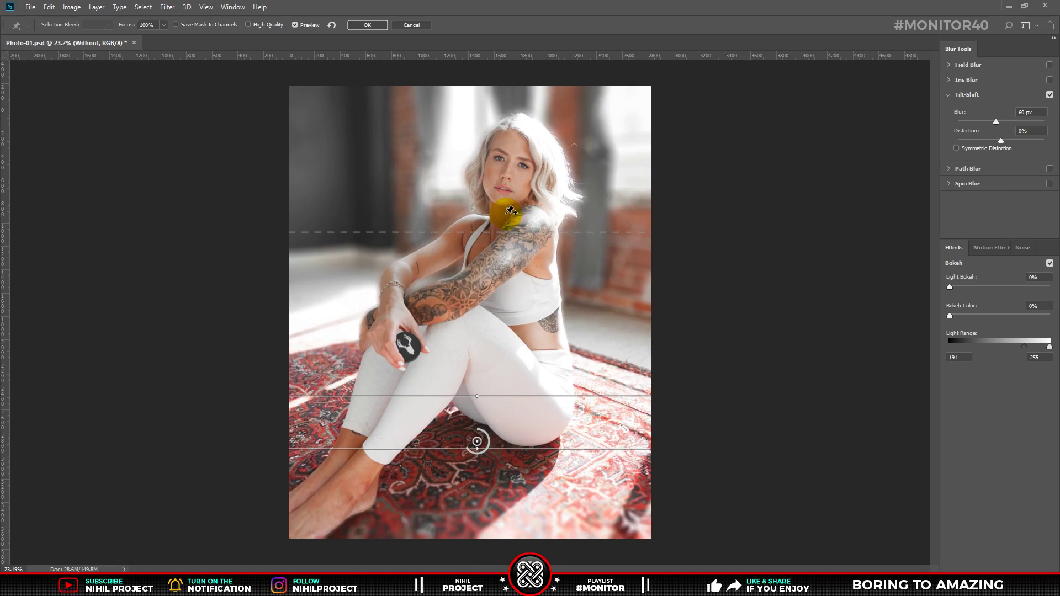
{"action": "left_click", "coordinate": [367, 24]}
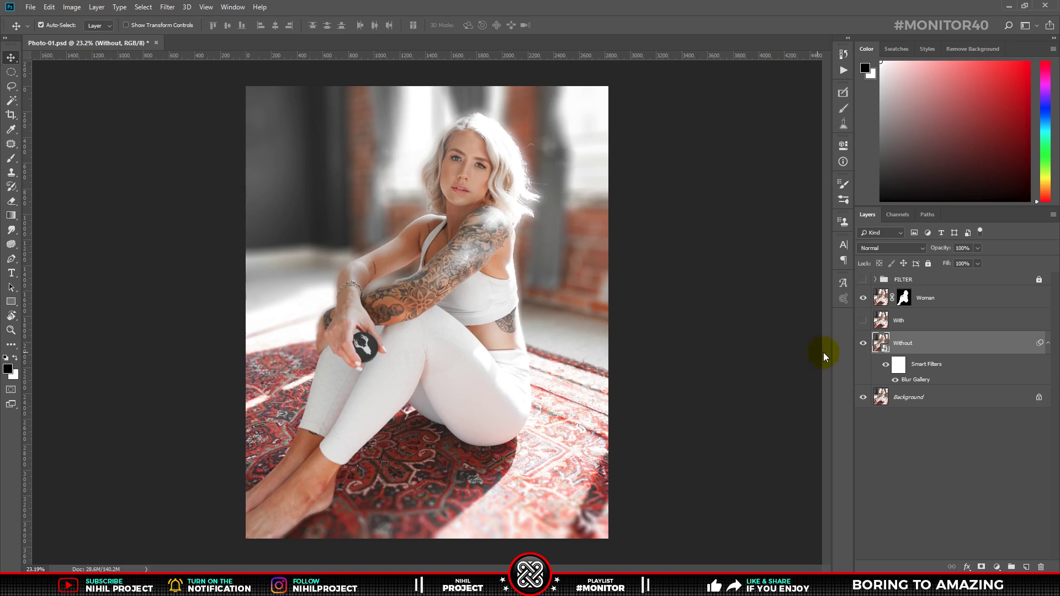
- Hide Woman and Background, show the sharp With layer, and make it active
{"action": "left_click", "coordinate": [863, 343]}
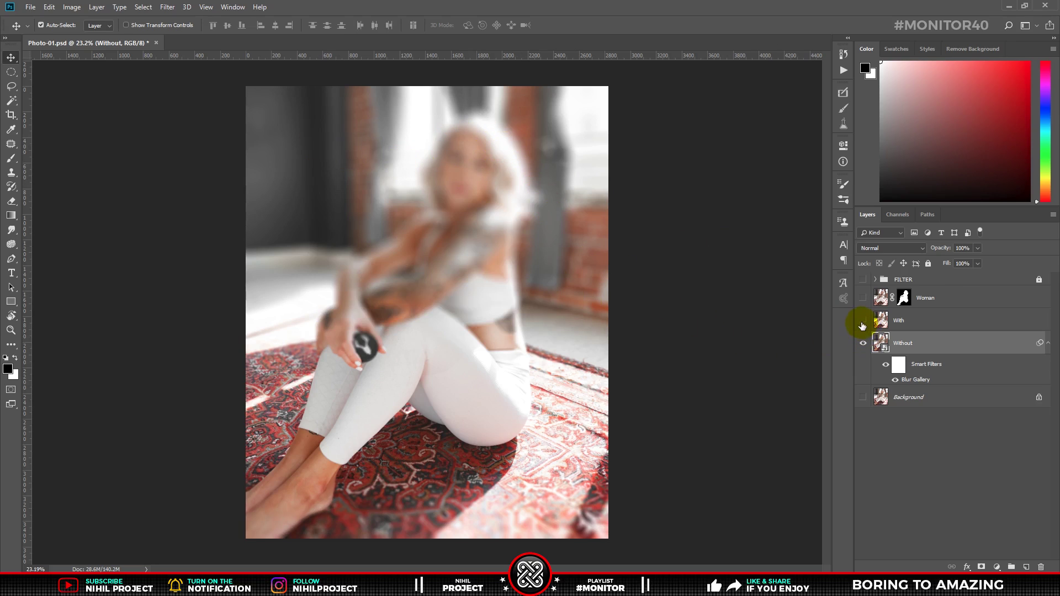
{"action": "left_click", "coordinate": [863, 322]}
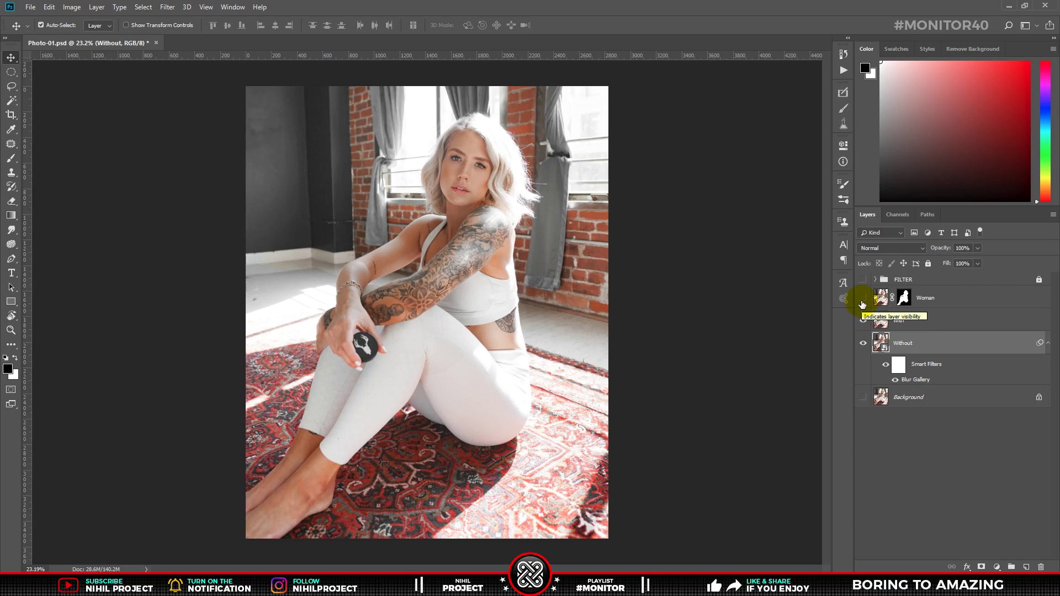
{"action": "left_click", "coordinate": [953, 322]}
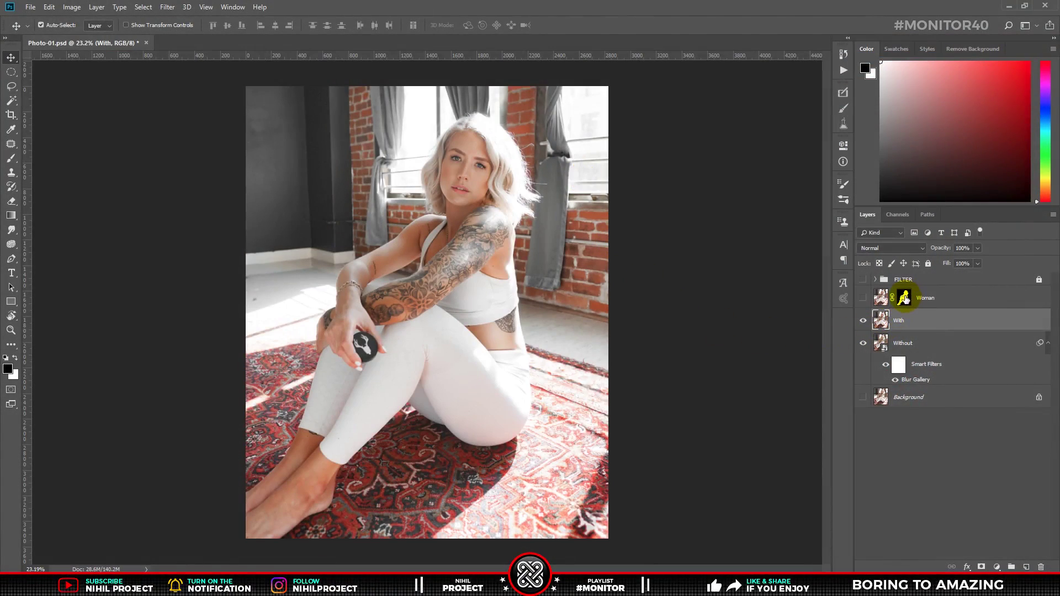
- Load the Woman mask as a selection and expand it by 40 pixels
{"action": "left_click", "coordinate": [904, 299], "text": "ctrl"}
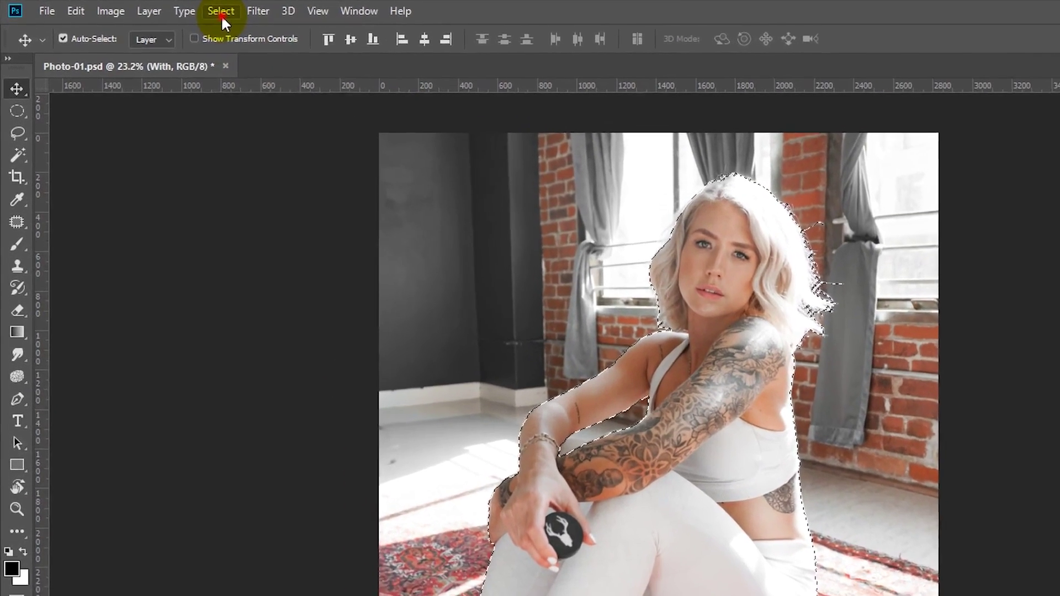
{"action": "left_click", "coordinate": [222, 14]}
{"action": "mouse_move", "coordinate": [249, 256]}
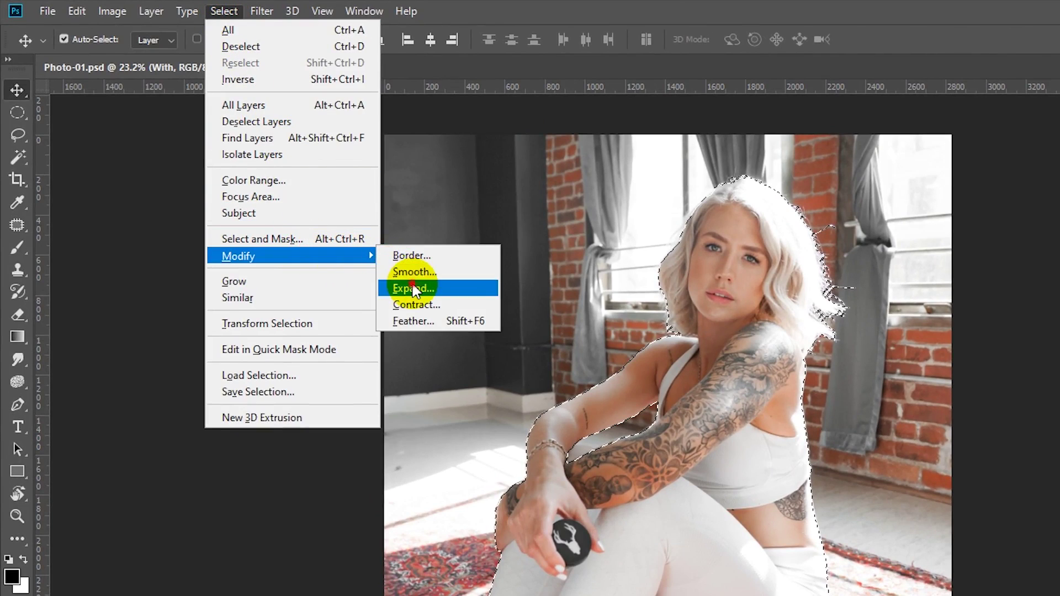
{"action": "left_click", "coordinate": [414, 289]}
{"action": "type", "text": "40"}
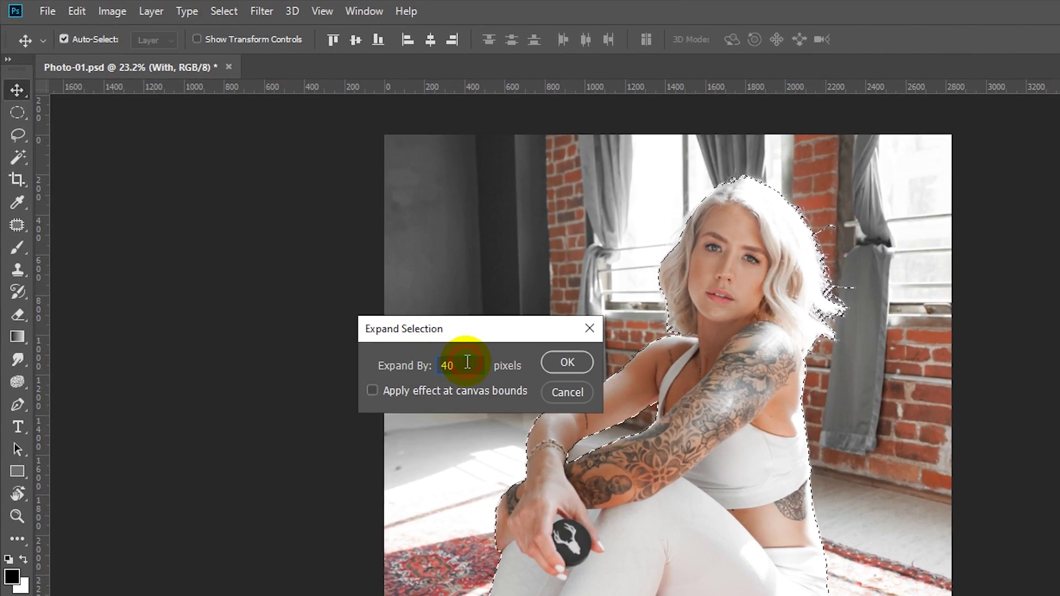
{"action": "left_click", "coordinate": [567, 363]}
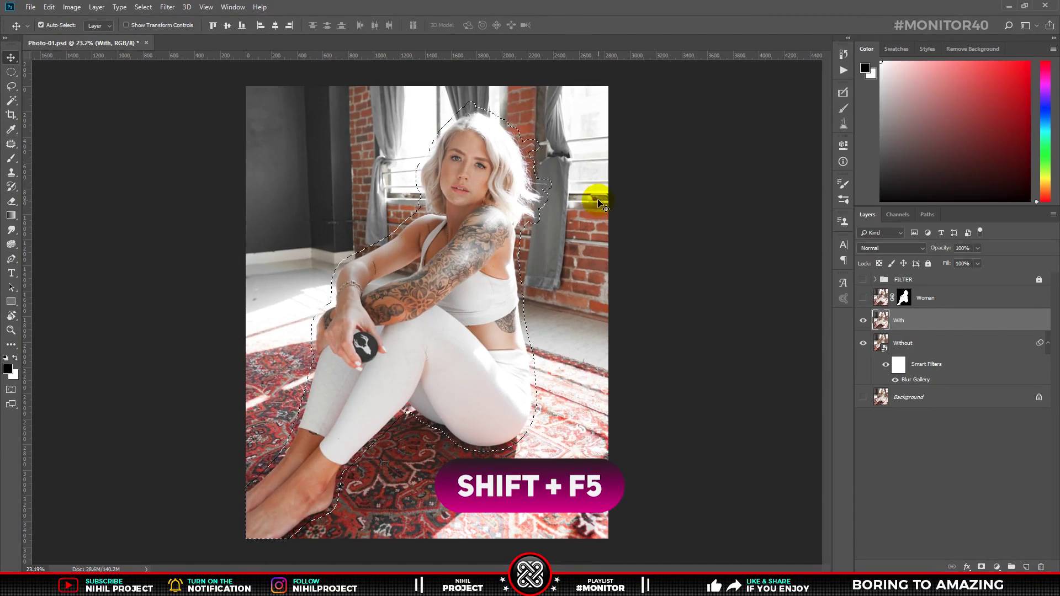
- Content-Aware fill the expanded selection on With, deselect, and show the Woman layer again
{"action": "key", "text": "shift+F5"}
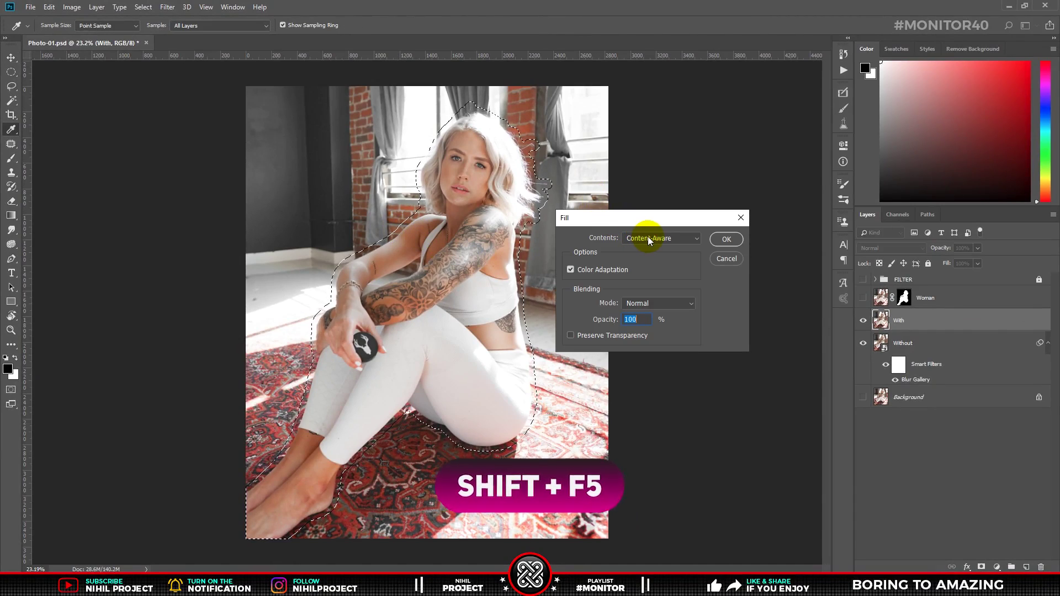
{"action": "left_click", "coordinate": [648, 238]}
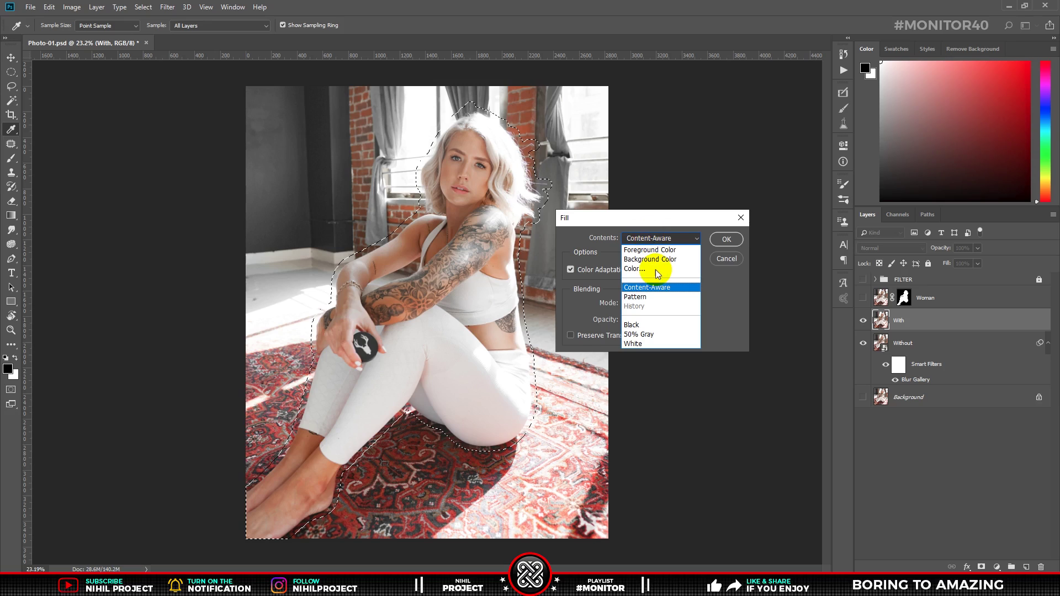
{"action": "left_click", "coordinate": [657, 287]}
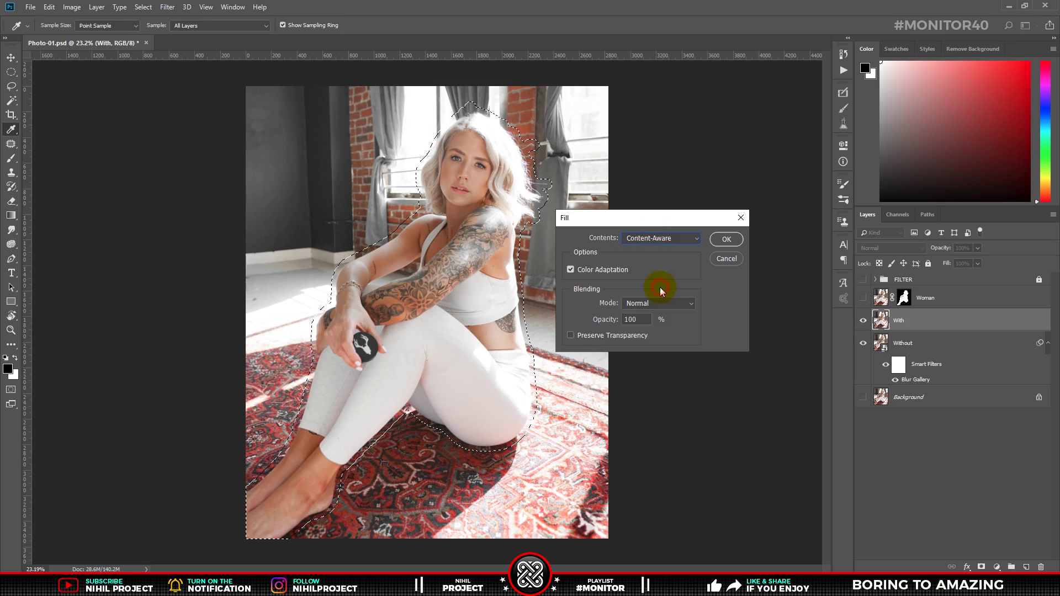
{"action": "left_click", "coordinate": [726, 258]}
{"action": "left_click", "coordinate": [49, 7]}
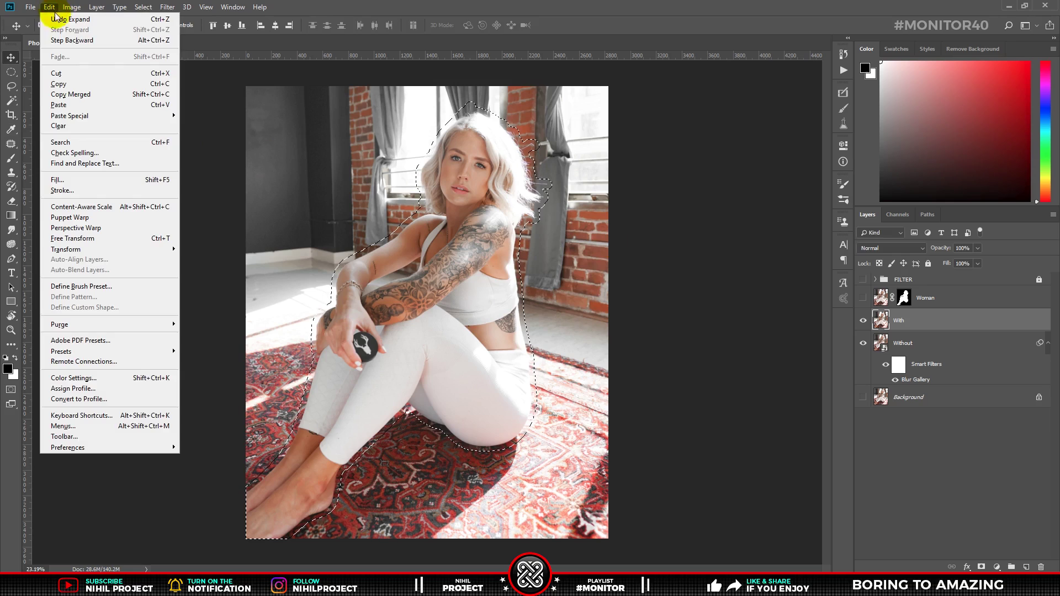
{"action": "left_click", "coordinate": [90, 179]}
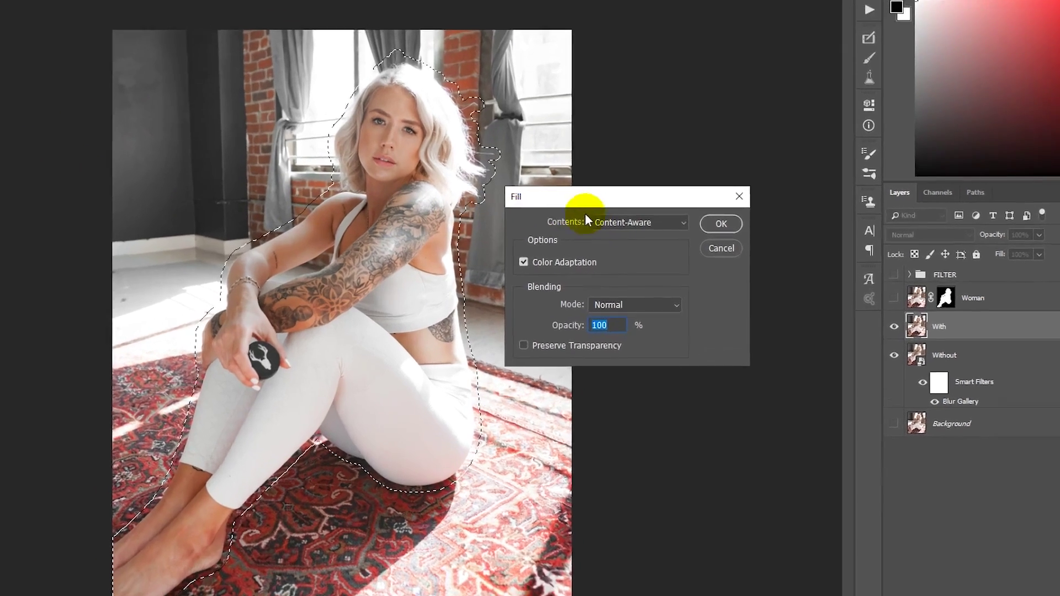
{"action": "left_click", "coordinate": [587, 220]}
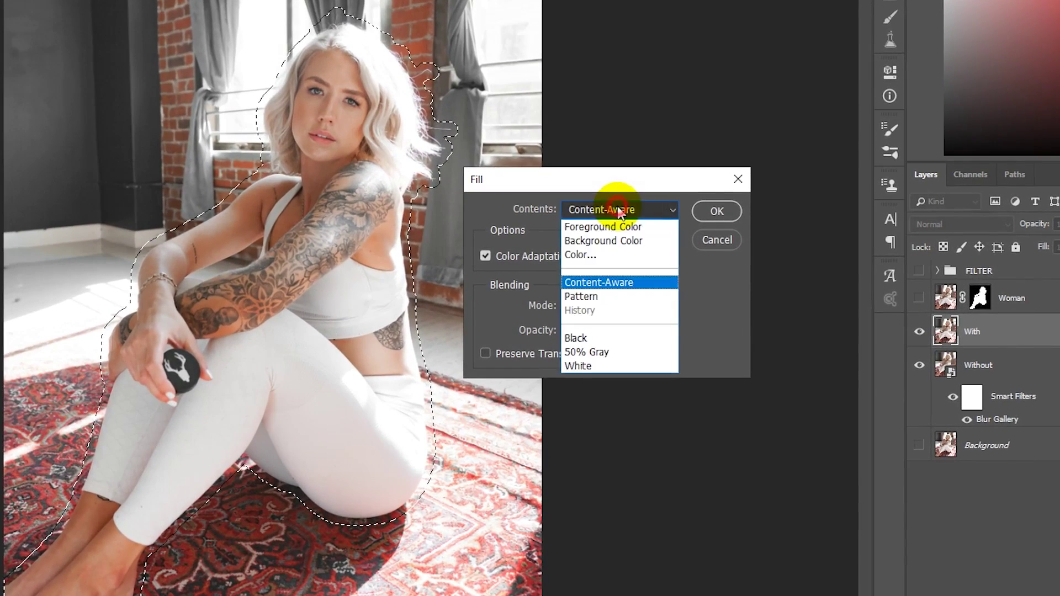
{"action": "left_click", "coordinate": [634, 221]}
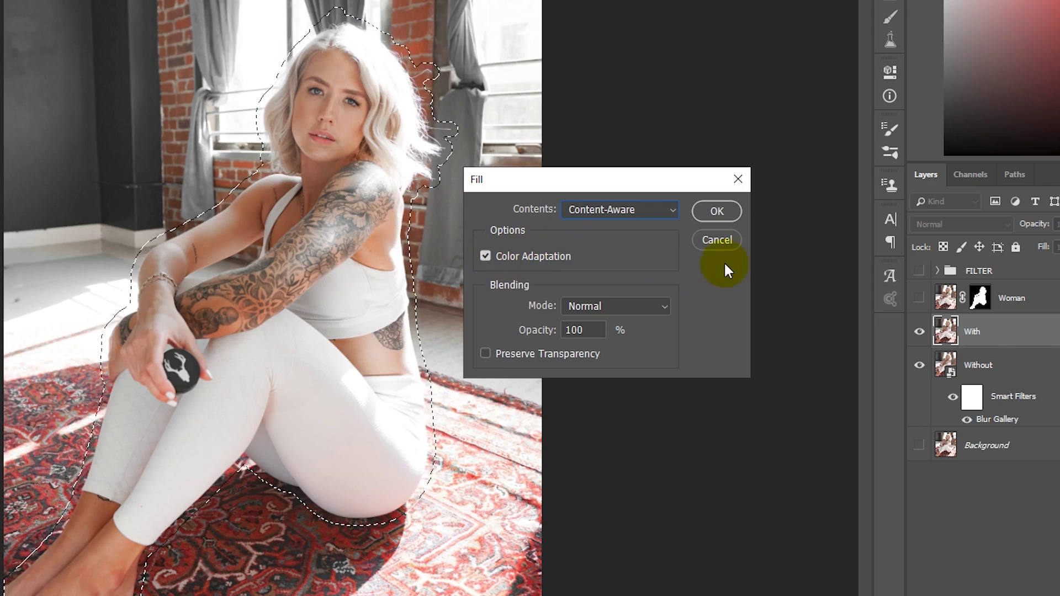
{"action": "left_click", "coordinate": [717, 210]}
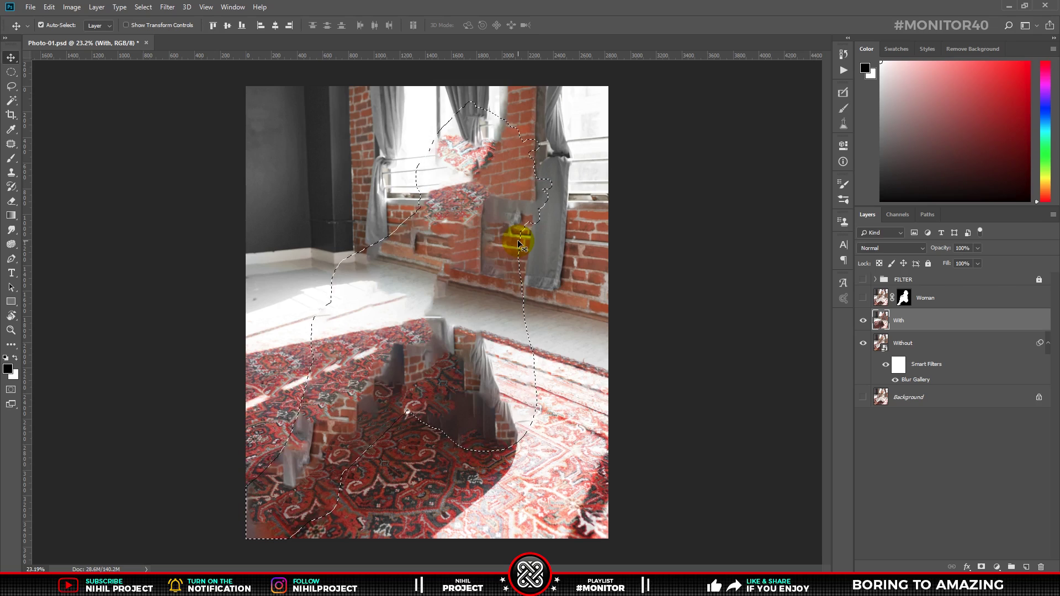
{"action": "key", "text": "ctrl+d"}
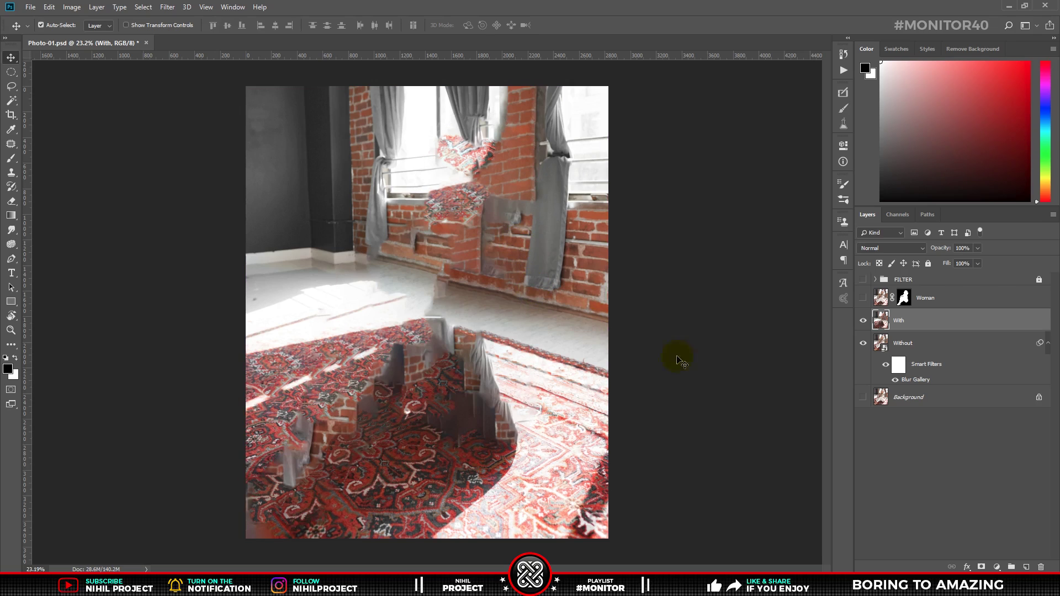
{"action": "left_click", "coordinate": [864, 298]}
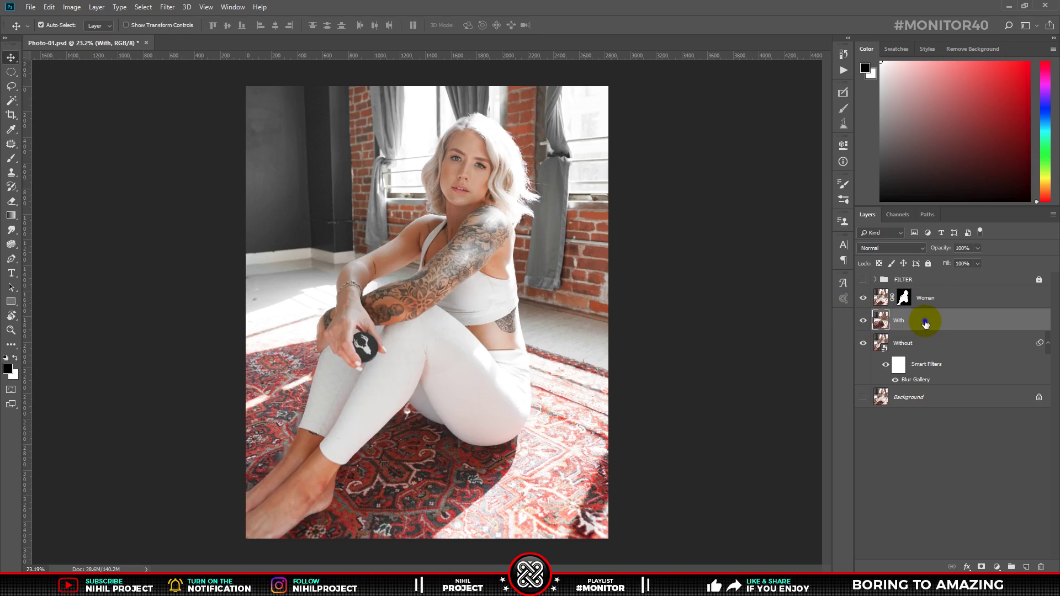
- Convert the With layer to a smart object and apply a 60 px Tilt-Shift blur
{"action": "right_click", "coordinate": [923, 319]}
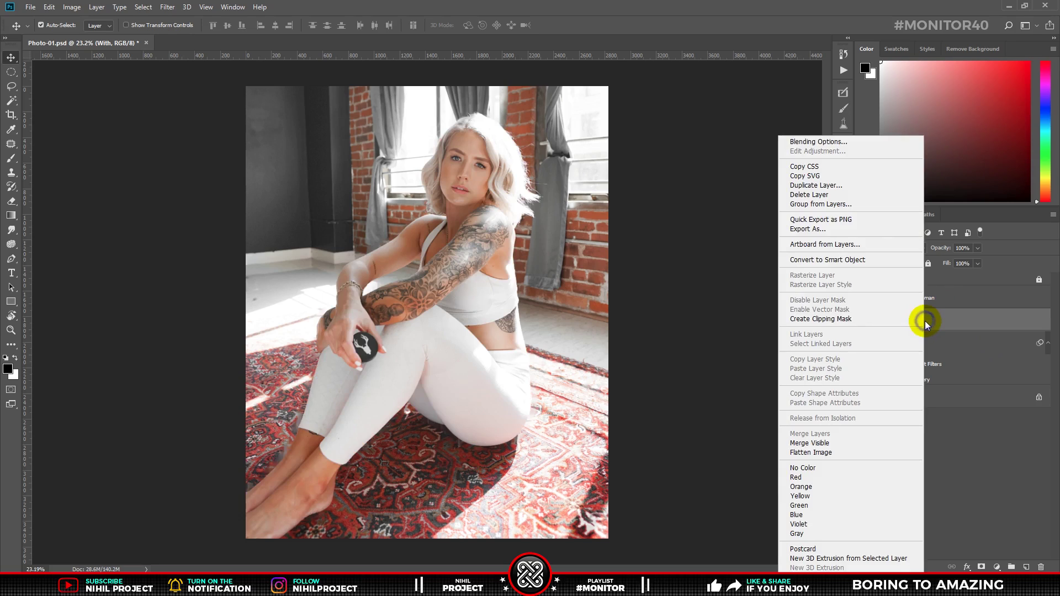
{"action": "left_click", "coordinate": [828, 260]}
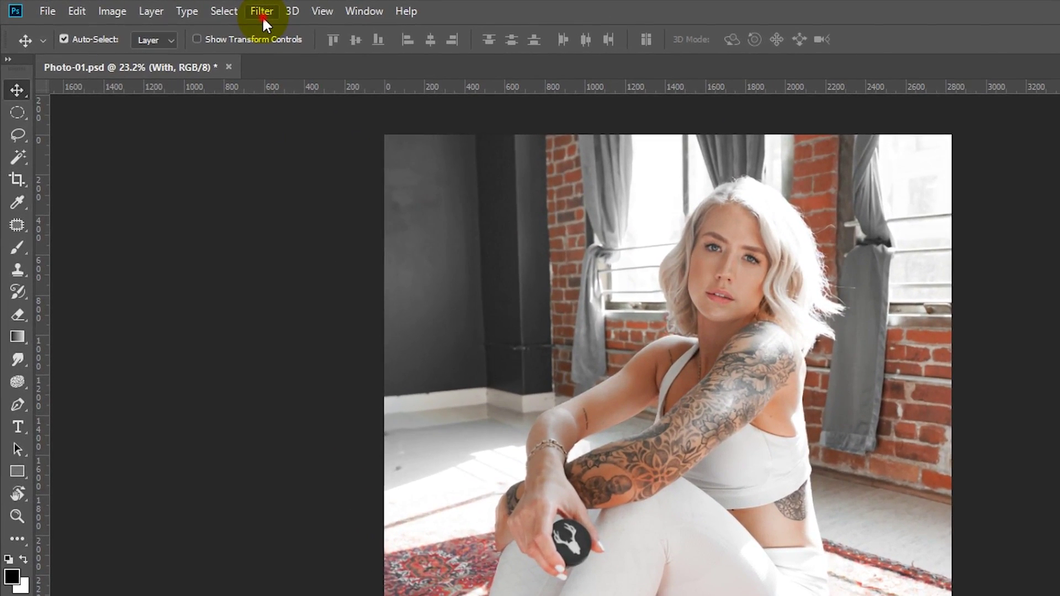
{"action": "left_click", "coordinate": [263, 13]}
{"action": "mouse_move", "coordinate": [287, 223]}
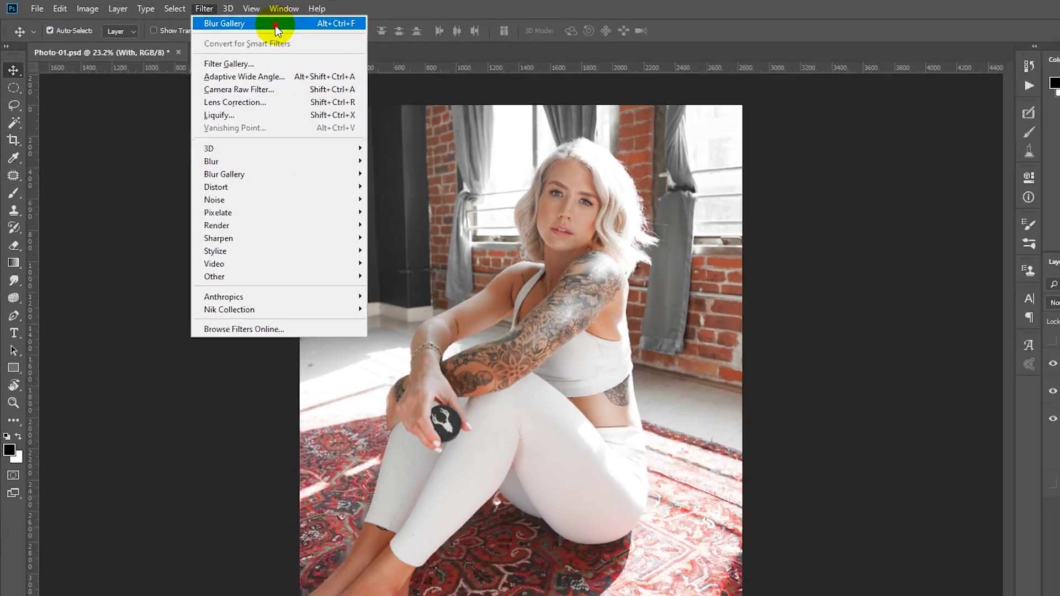
{"action": "left_click", "coordinate": [353, 39]}
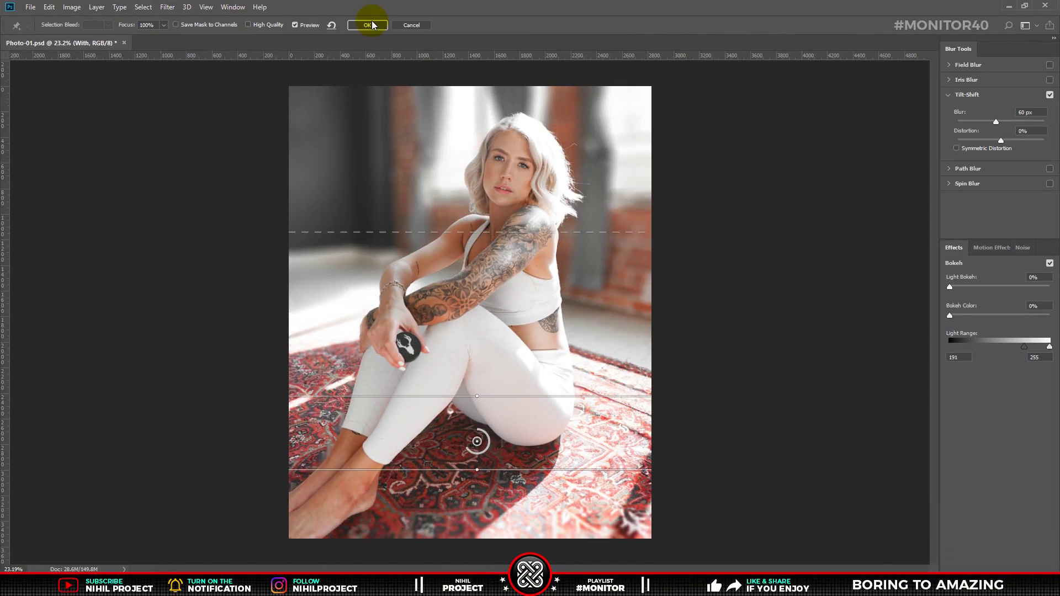
{"action": "left_click", "coordinate": [368, 25]}
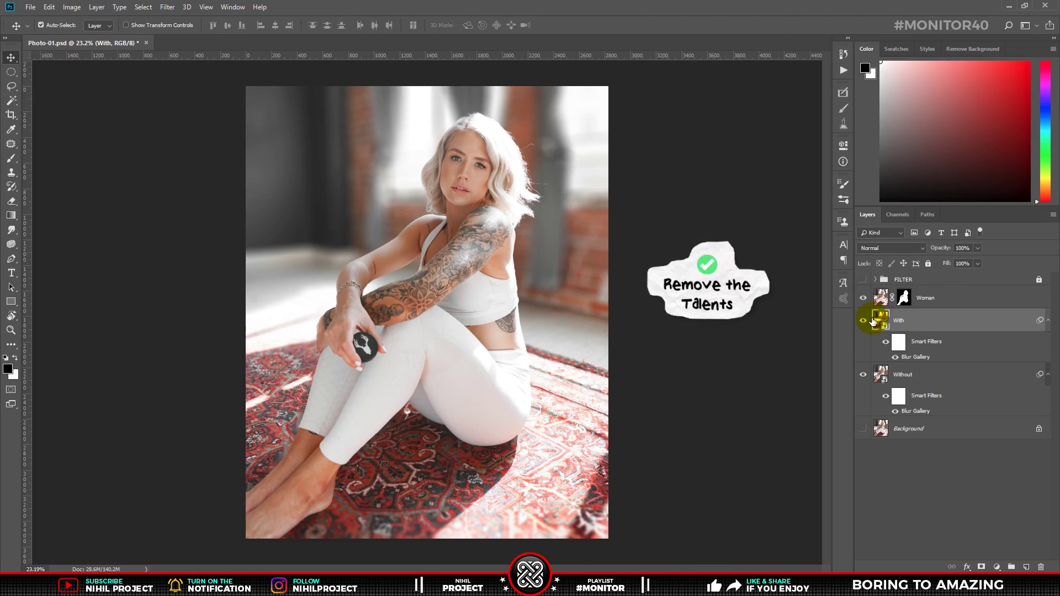
{"action": "left_click", "coordinate": [863, 321]}
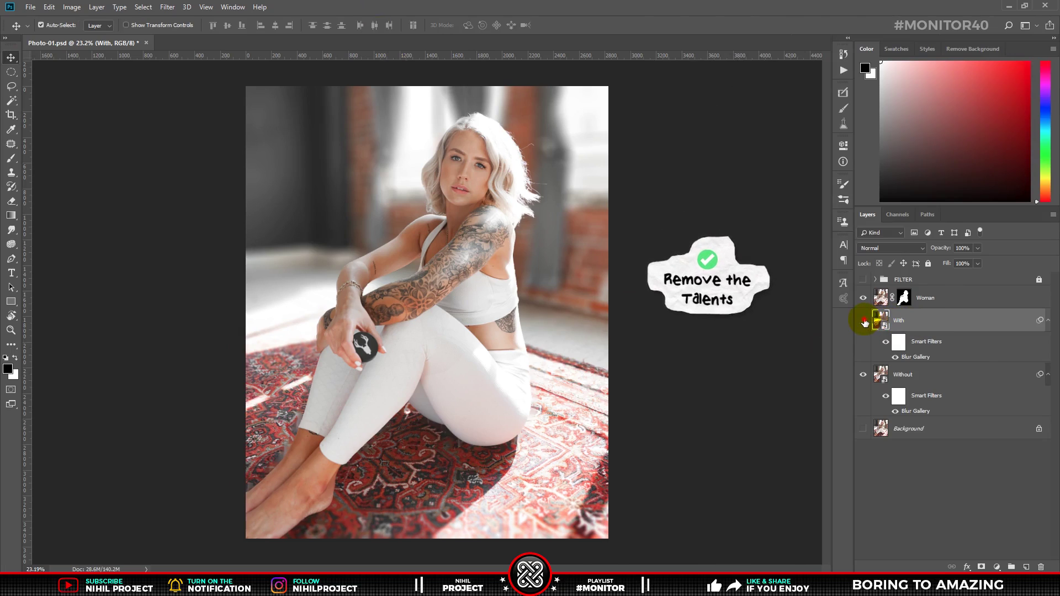
{"action": "left_click", "coordinate": [901, 375]}
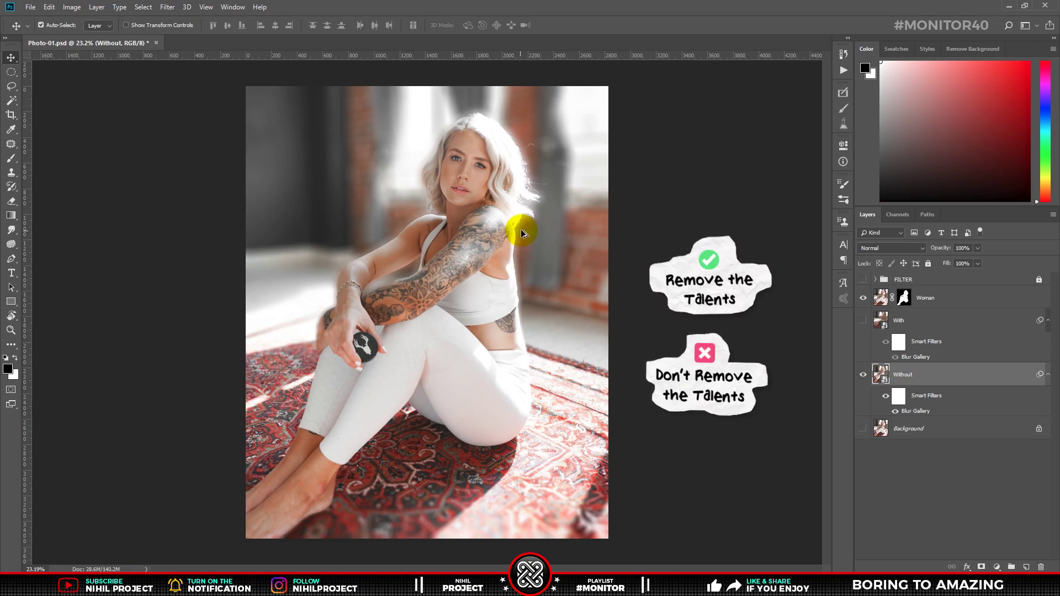
{"action": "scroll", "coordinate": [522, 227], "scroll_direction": "up", "scroll_amount": 5}
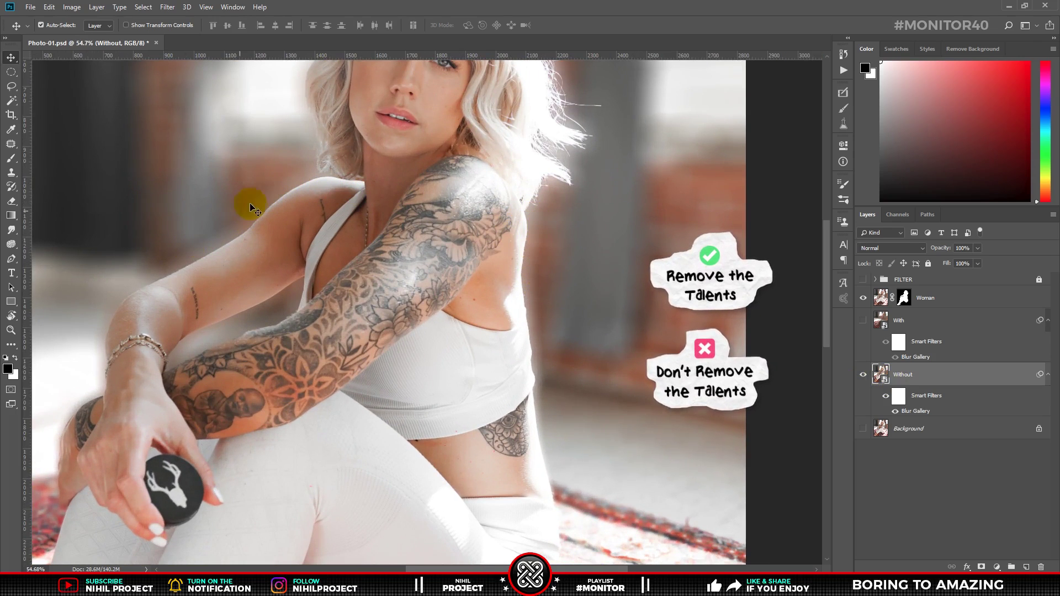
{"action": "left_click_drag", "start_coordinate": [481, 188], "coordinate": [468, 246]}
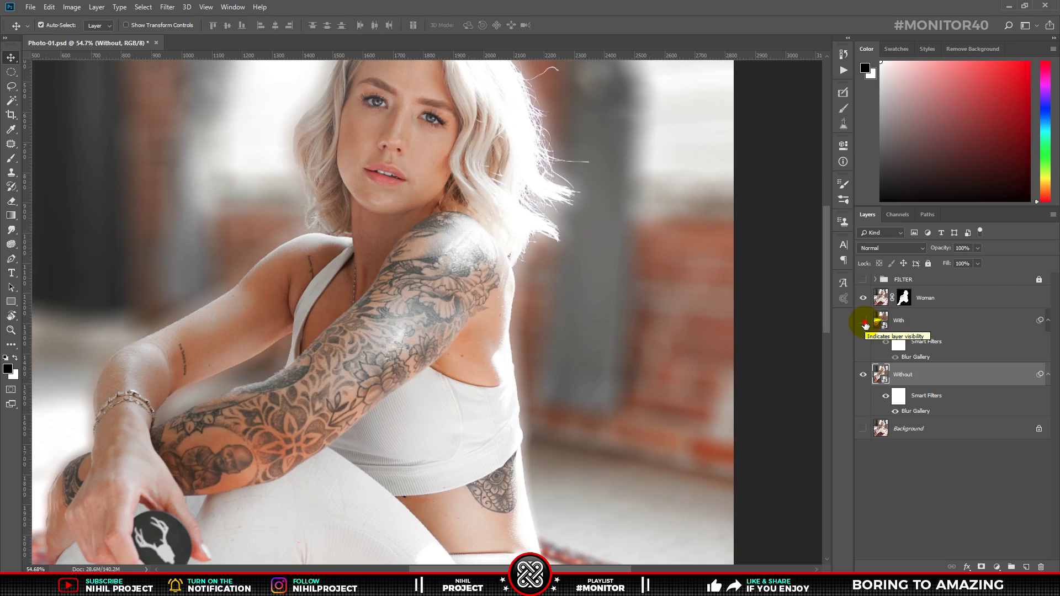
{"action": "left_click", "coordinate": [863, 321]}
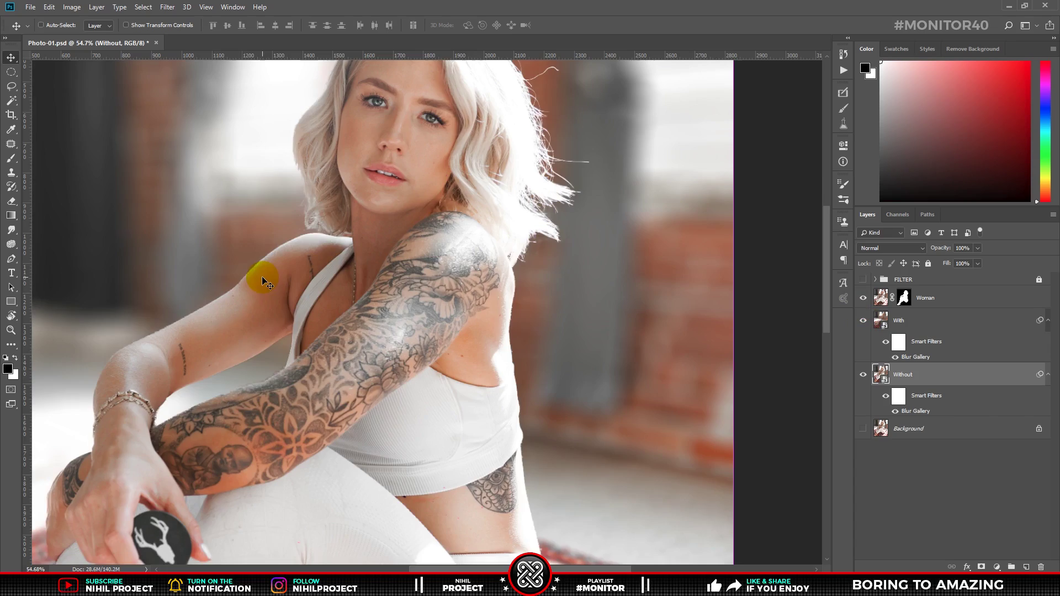
{"action": "key", "text": "ctrl+0"}
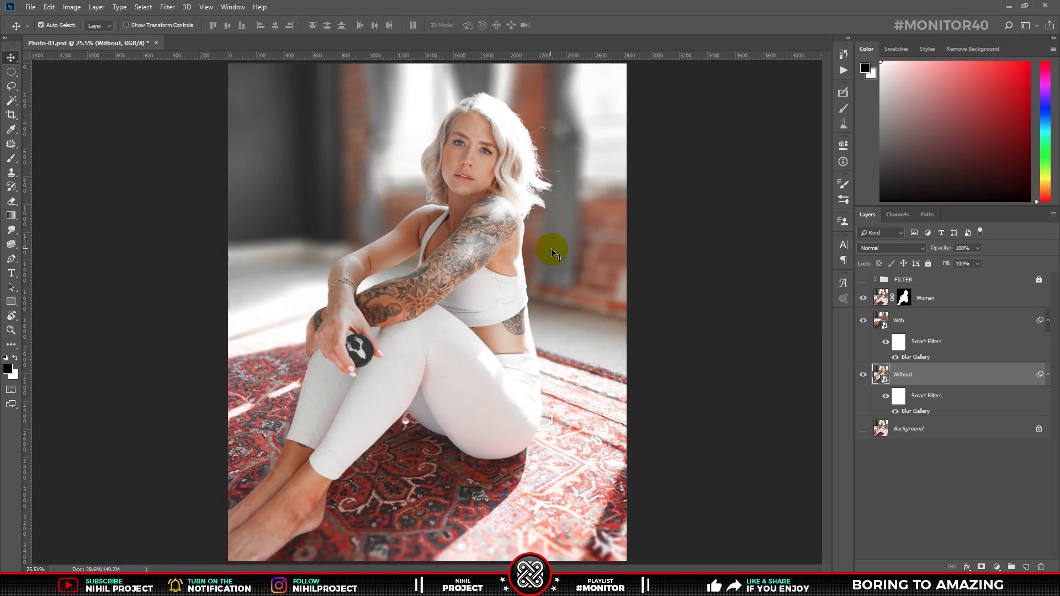
- Enable the FILTER group's colour grade, compare against the original, then hide Background
{"action": "left_click", "coordinate": [911, 282]}
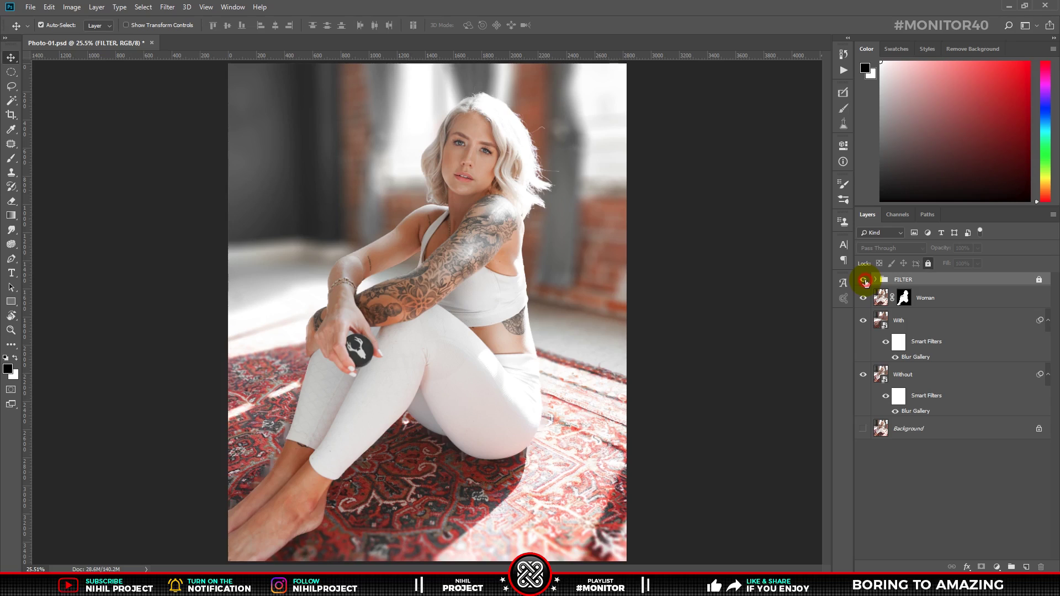
{"action": "left_click", "coordinate": [863, 280]}
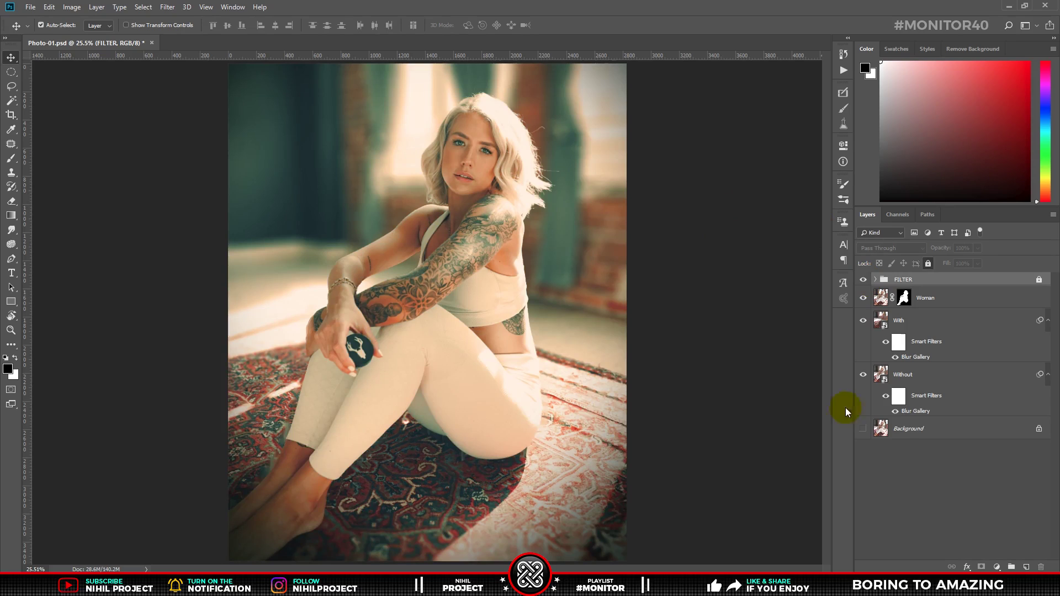
{"action": "left_click", "coordinate": [862, 430], "text": "alt"}
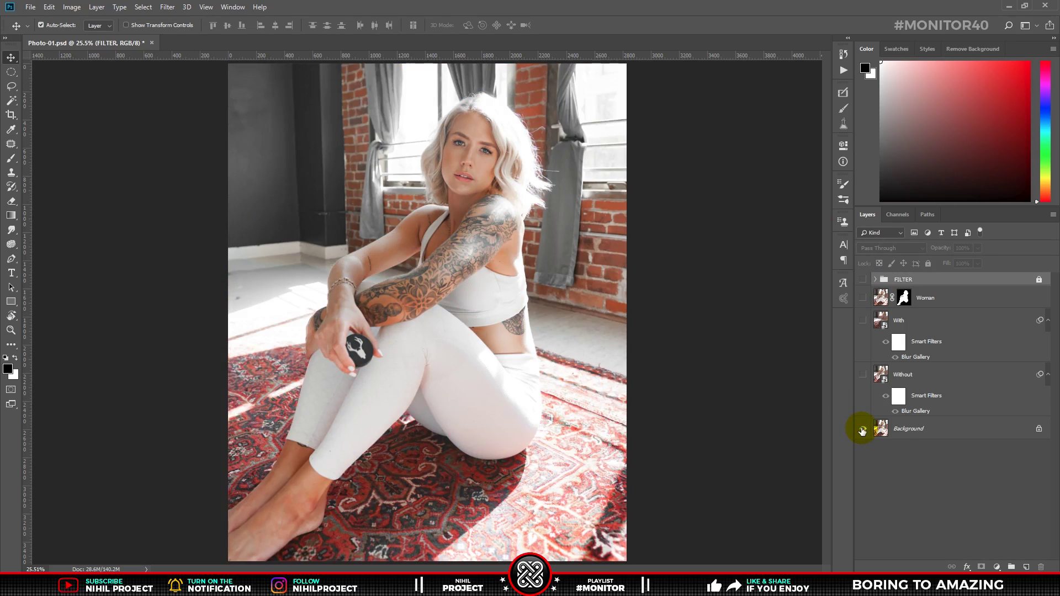
{"action": "left_click", "coordinate": [862, 429], "text": "alt"}
{"action": "left_click", "coordinate": [863, 430]}
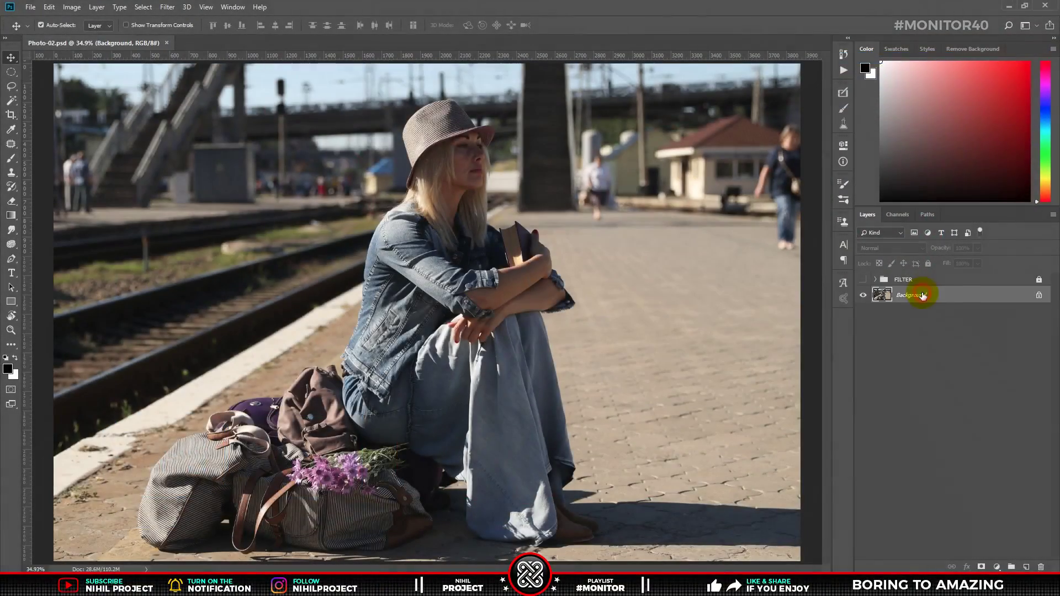
- Duplicate the Background, brighten the copy with Shadows/Highlights (amount 15, tone 75), and duplicate it again
{"action": "key", "text": "ctrl+j"}
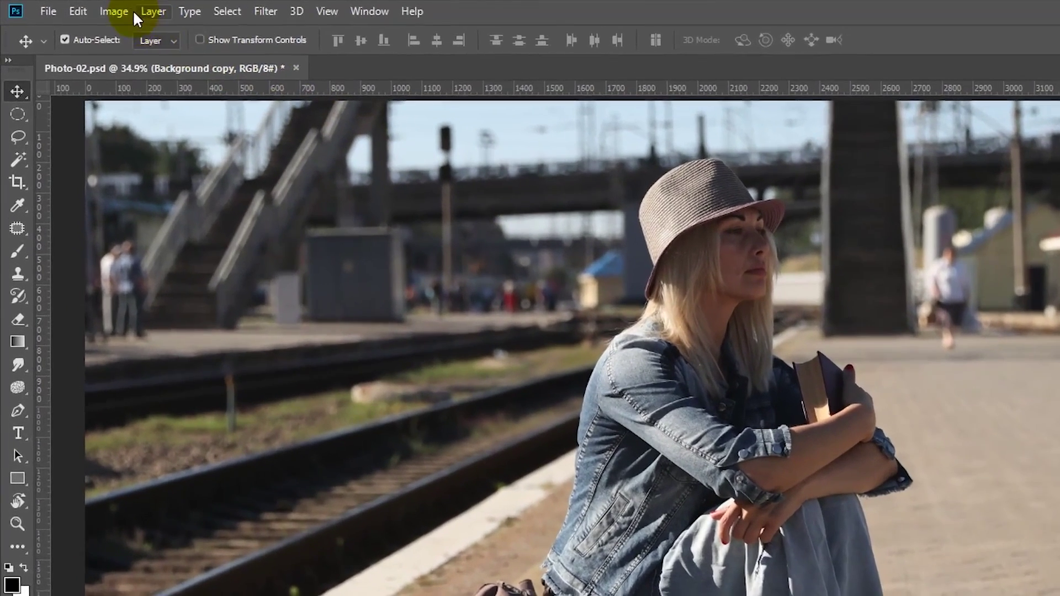
{"action": "left_click", "coordinate": [82, 8]}
{"action": "mouse_move", "coordinate": [142, 58]}
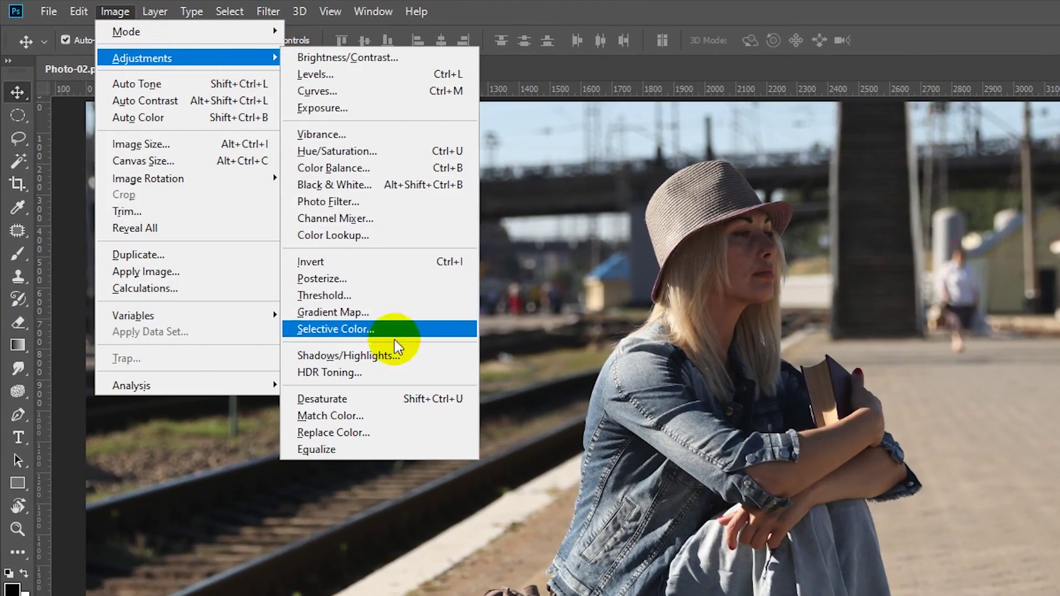
{"action": "key", "text": "Escape"}
{"action": "key", "text": "i"}
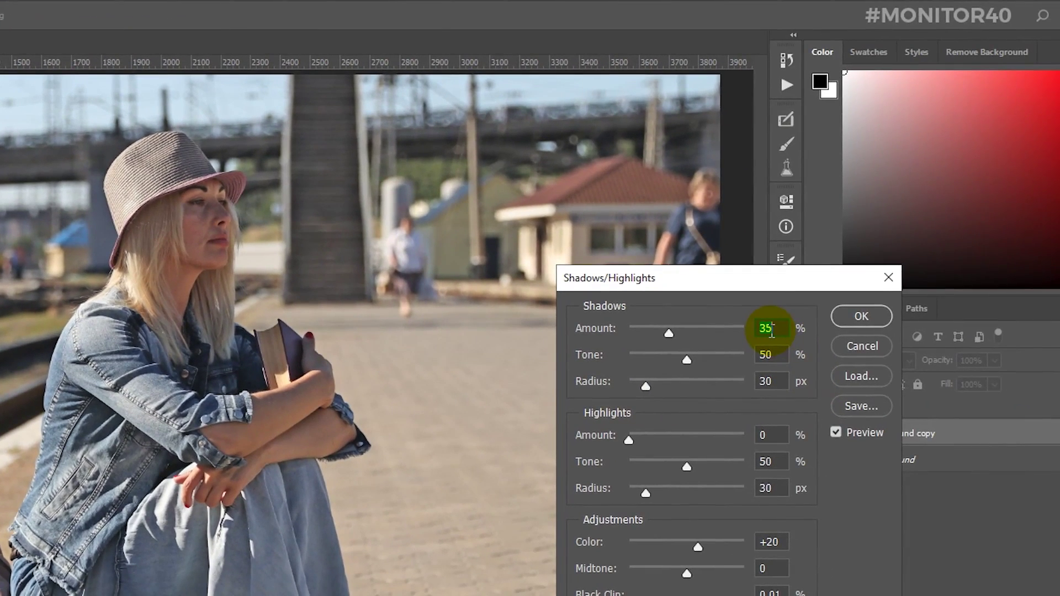
{"action": "type", "text": "15"}
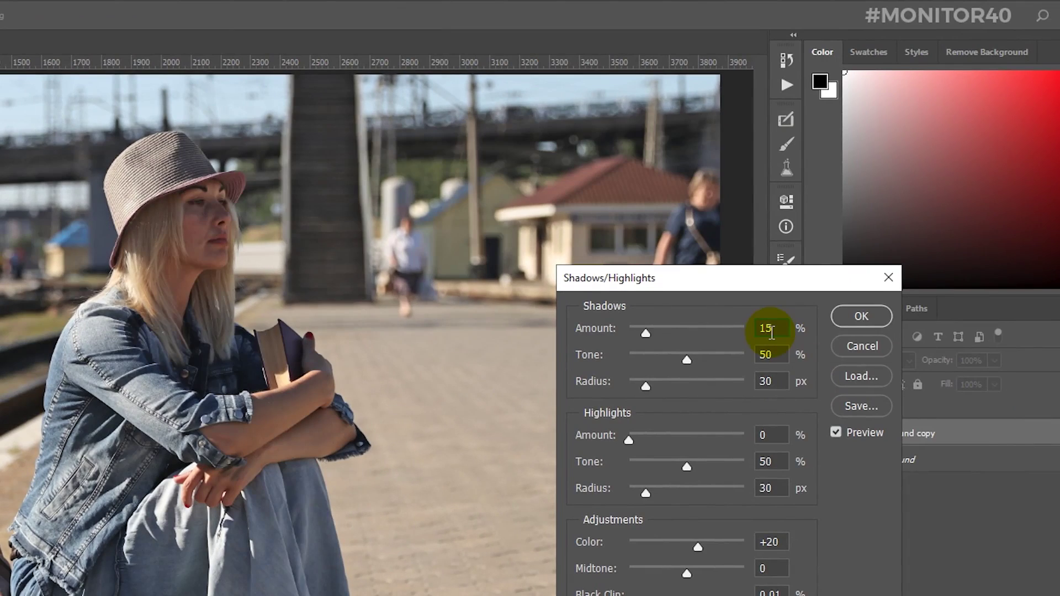
{"action": "double_click", "coordinate": [767, 354]}
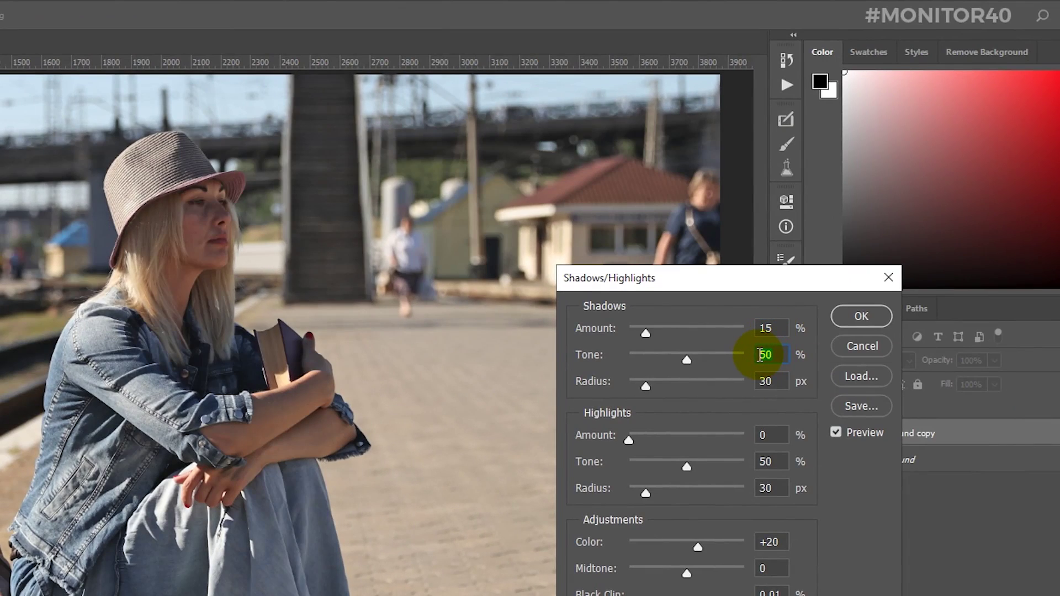
{"action": "type", "text": "75"}
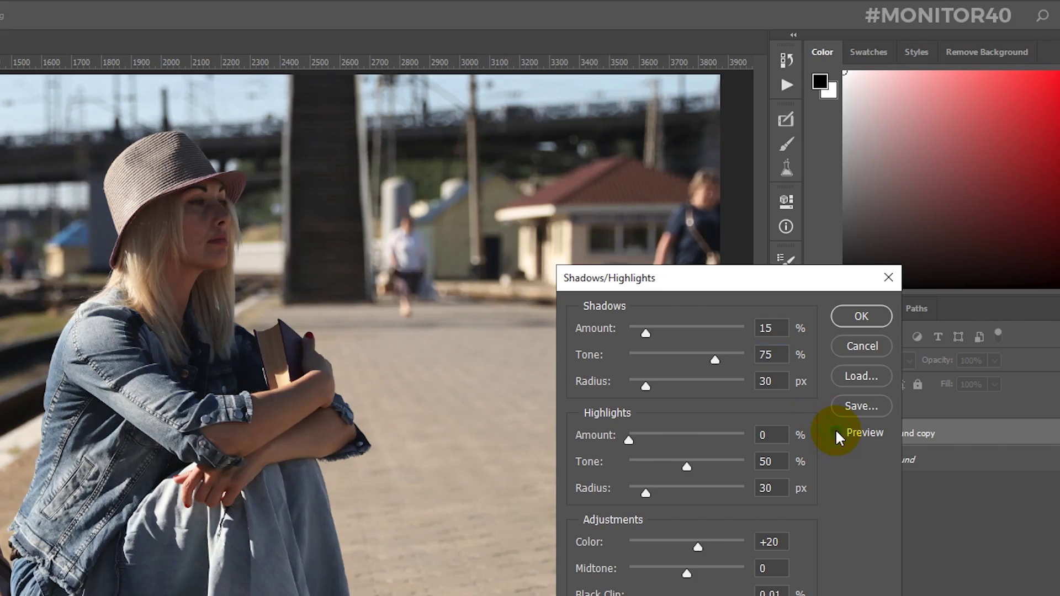
{"action": "left_click", "coordinate": [836, 432]}
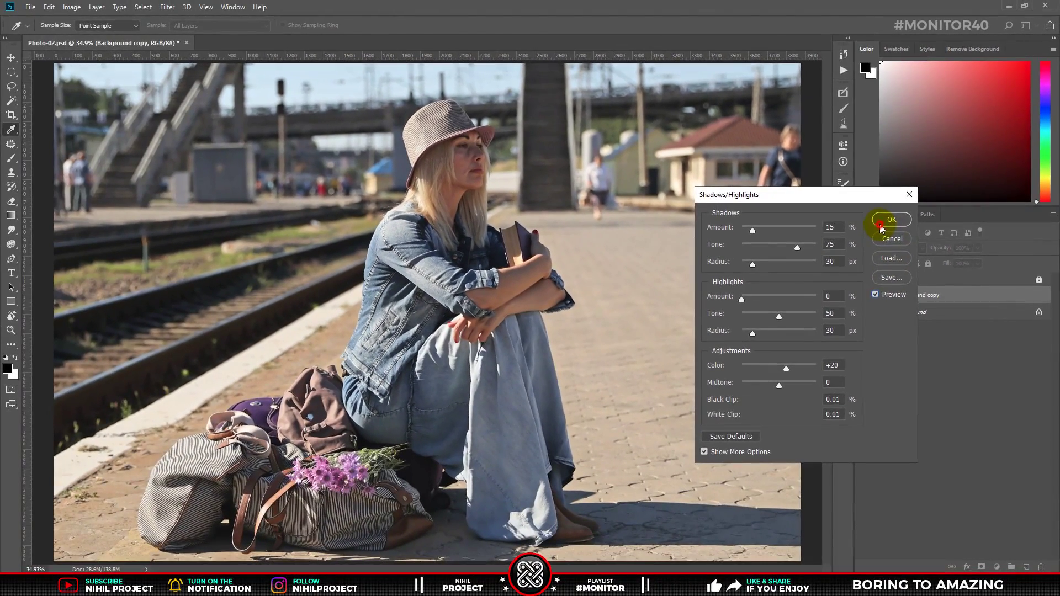
{"action": "left_click", "coordinate": [882, 229]}
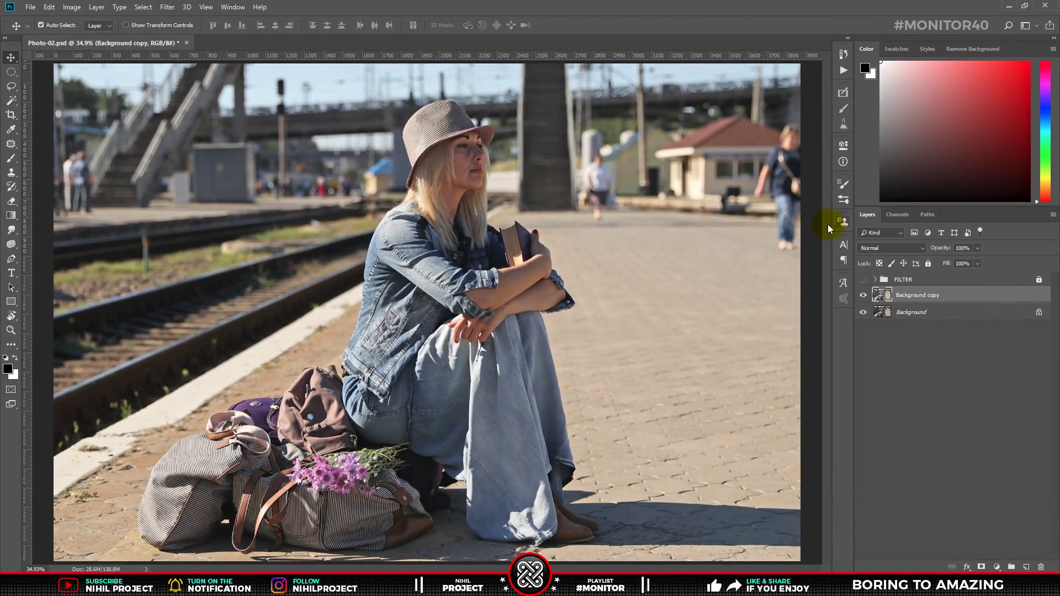
{"action": "key", "text": "ctrl"}
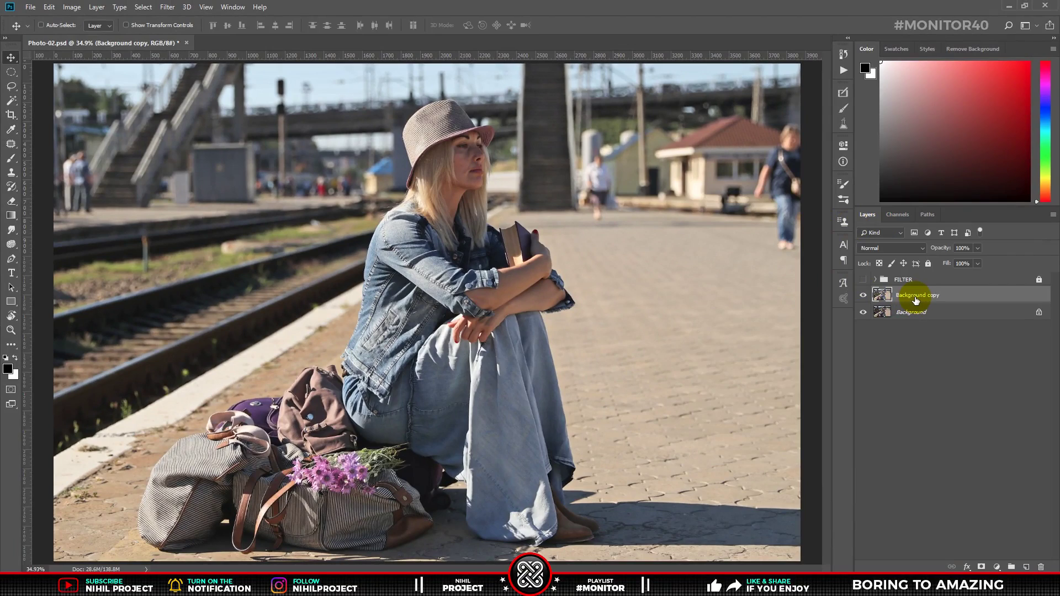
{"action": "key", "text": "ctrl+j"}
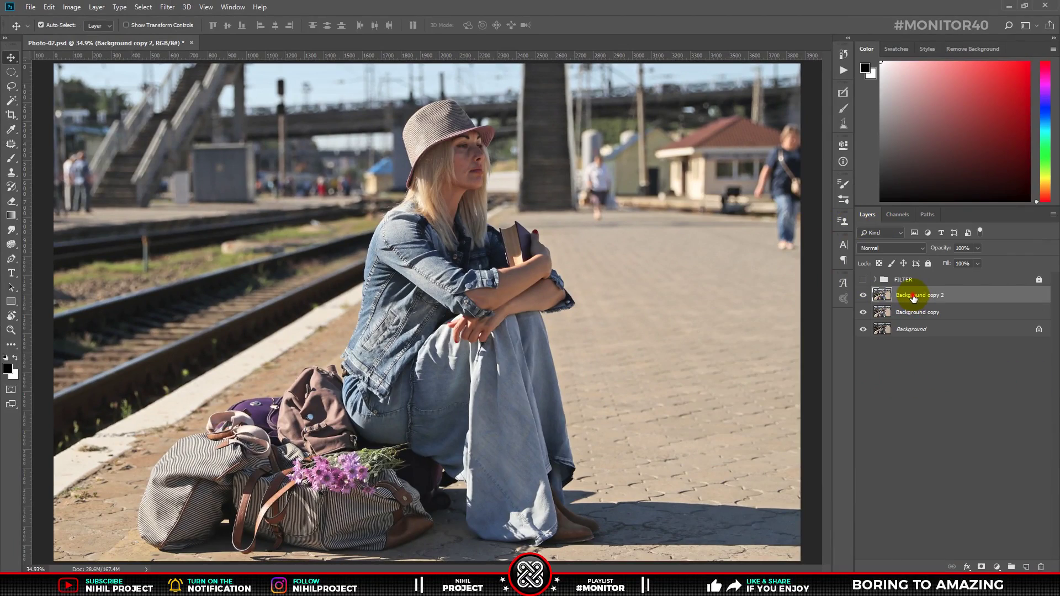
- Rename Background copy 2 to 'Galau Neng?' and Background copy to 'Blur (Bg)'
{"action": "double_click", "coordinate": [913, 296]}
{"action": "type", "text": "Galau Neng"}
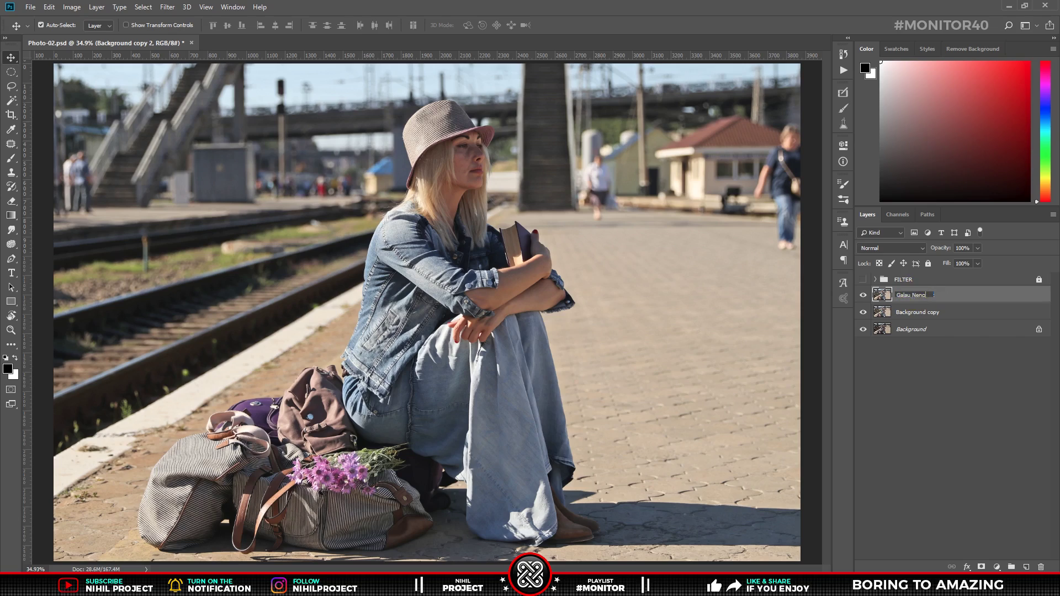
{"action": "type", "text": "?"}
{"action": "key", "text": "Return"}
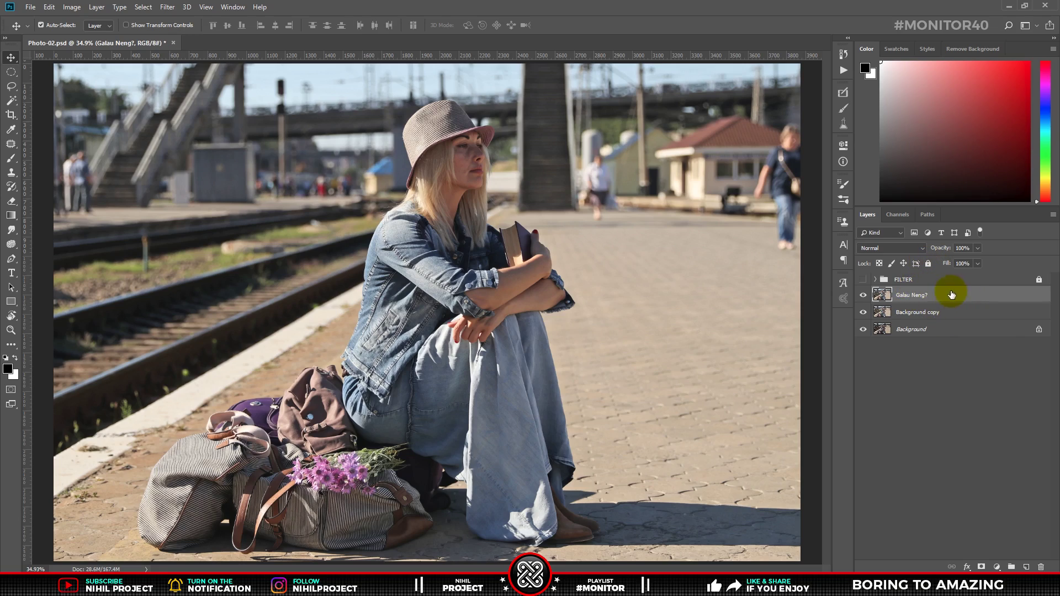
{"action": "double_click", "coordinate": [930, 312]}
{"action": "type", "text": "Bg)"}
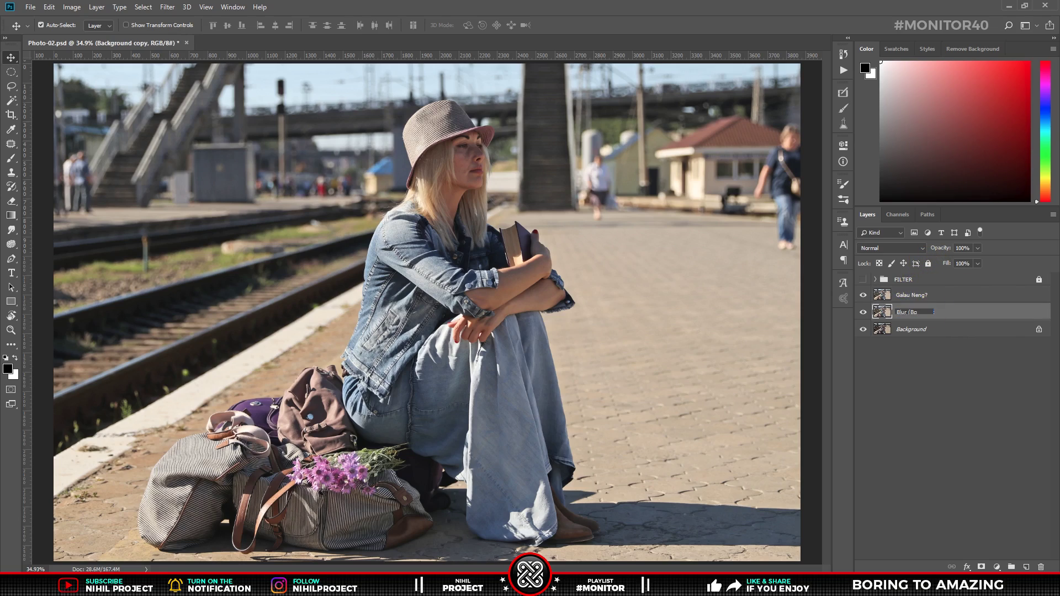
{"action": "key", "text": "Return"}
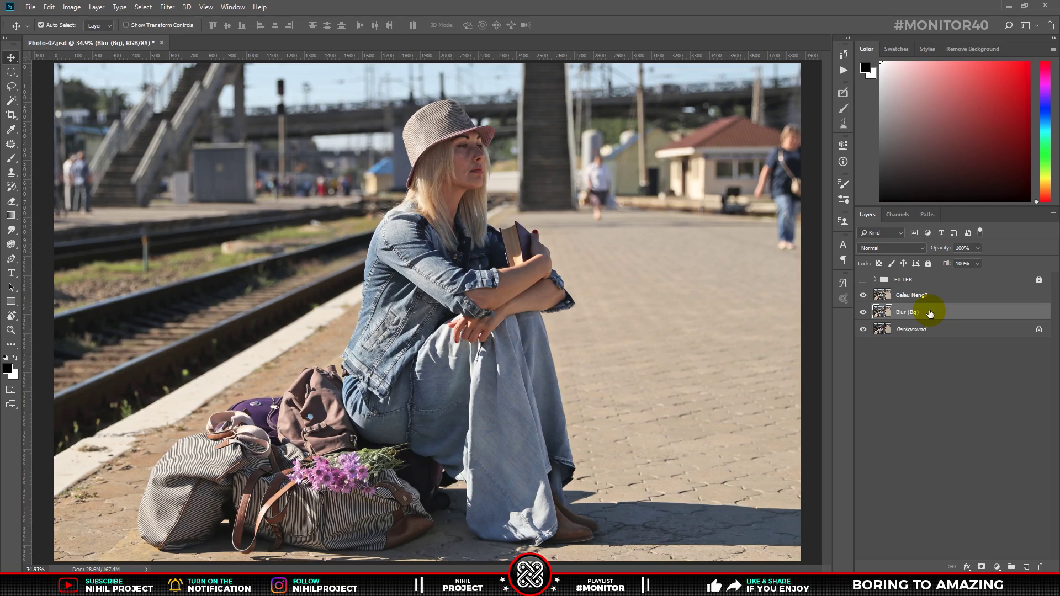
- Mask the Galau Neng? layer to the woman using the saved Woman channel selection
{"action": "left_click", "coordinate": [933, 295]}
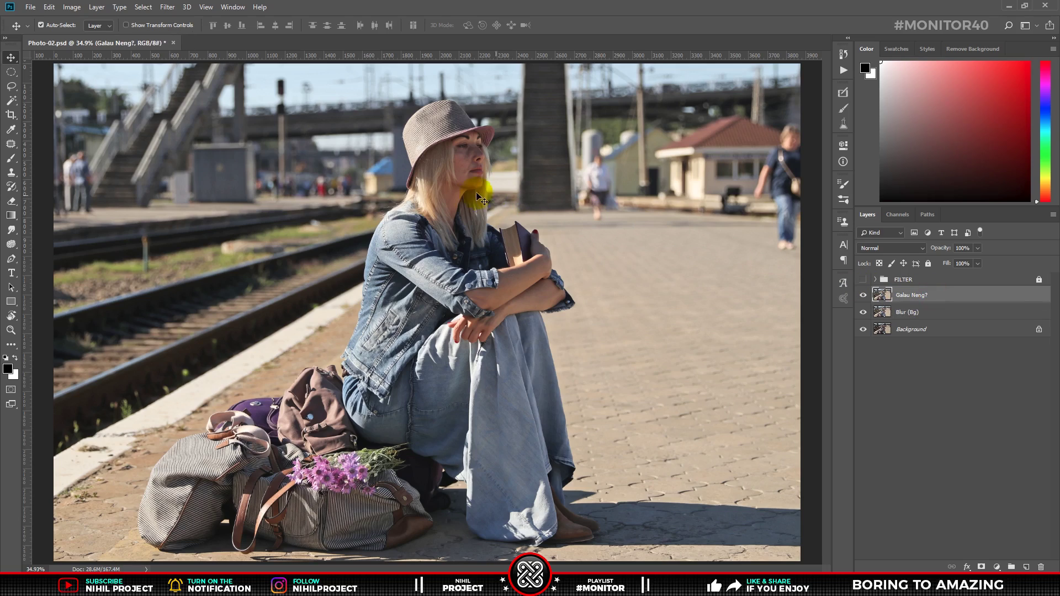
{"action": "left_click", "coordinate": [898, 214]}
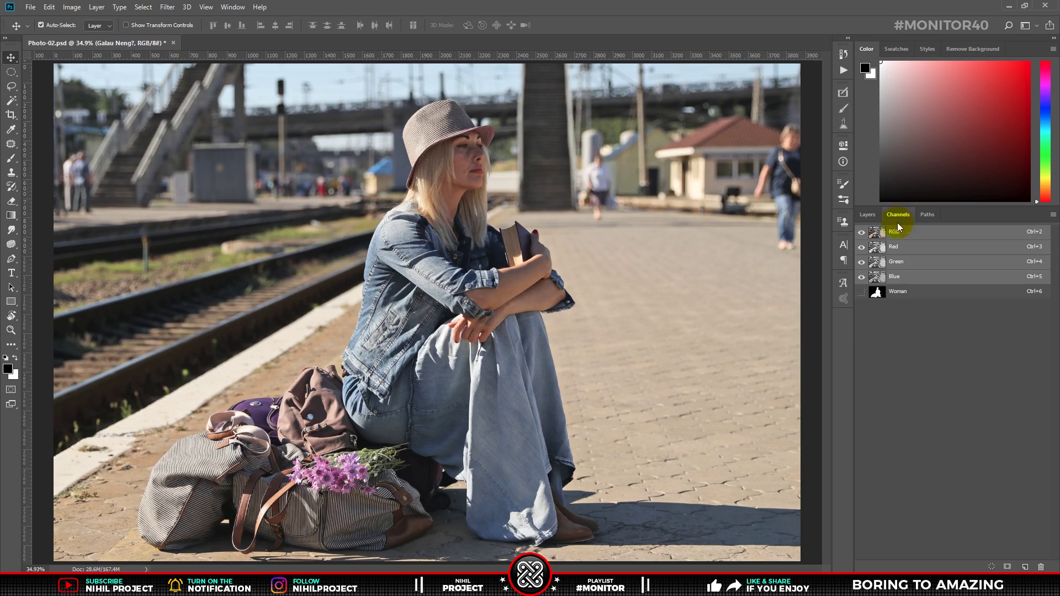
{"action": "left_click", "coordinate": [876, 292], "text": "ctrl"}
{"action": "left_click", "coordinate": [867, 215]}
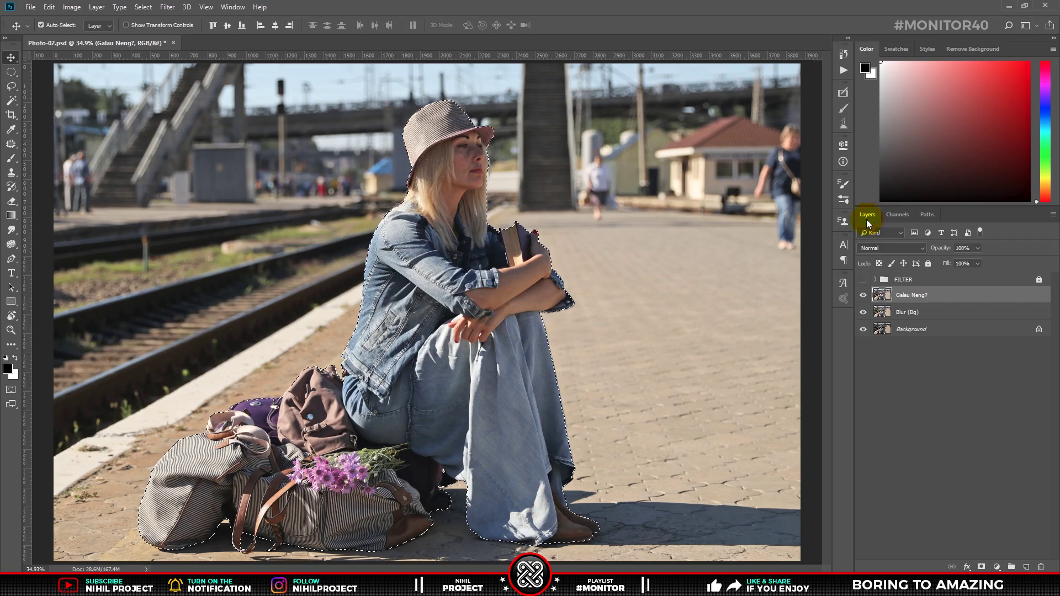
{"action": "left_click", "coordinate": [981, 567]}
- Hide the masked Galau Neng? layer and make Blur (Bg) the active layer
{"action": "left_click", "coordinate": [864, 296], "text": "alt"}
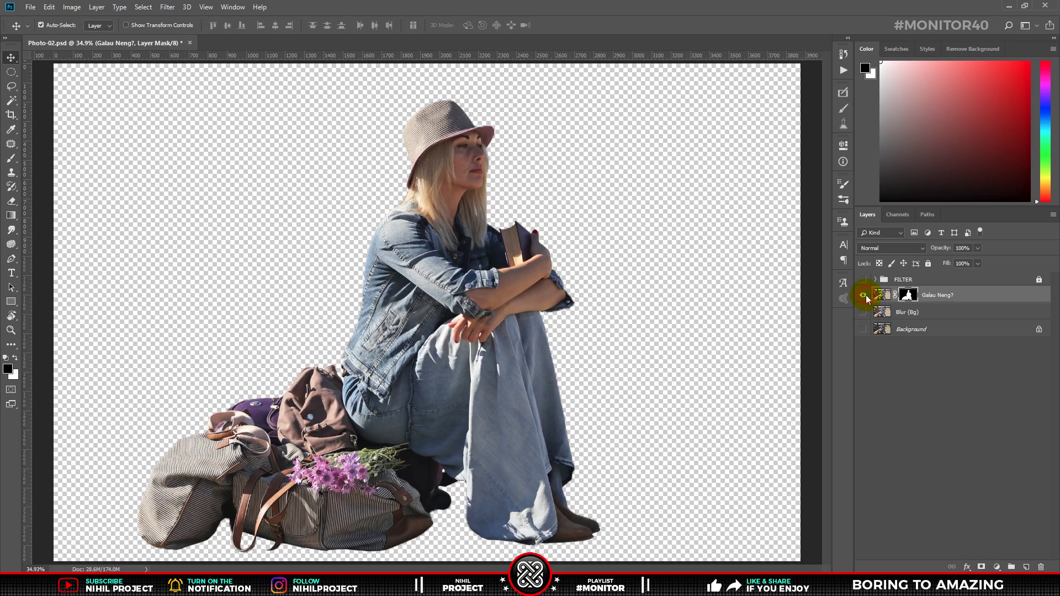
{"action": "left_click", "coordinate": [863, 296], "text": "alt"}
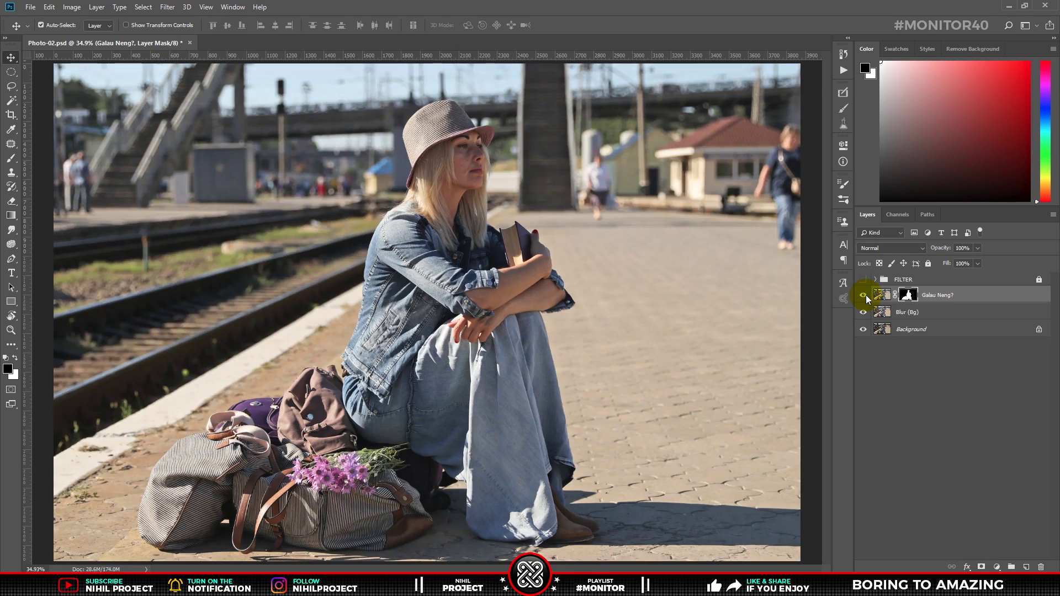
{"action": "left_click", "coordinate": [862, 296]}
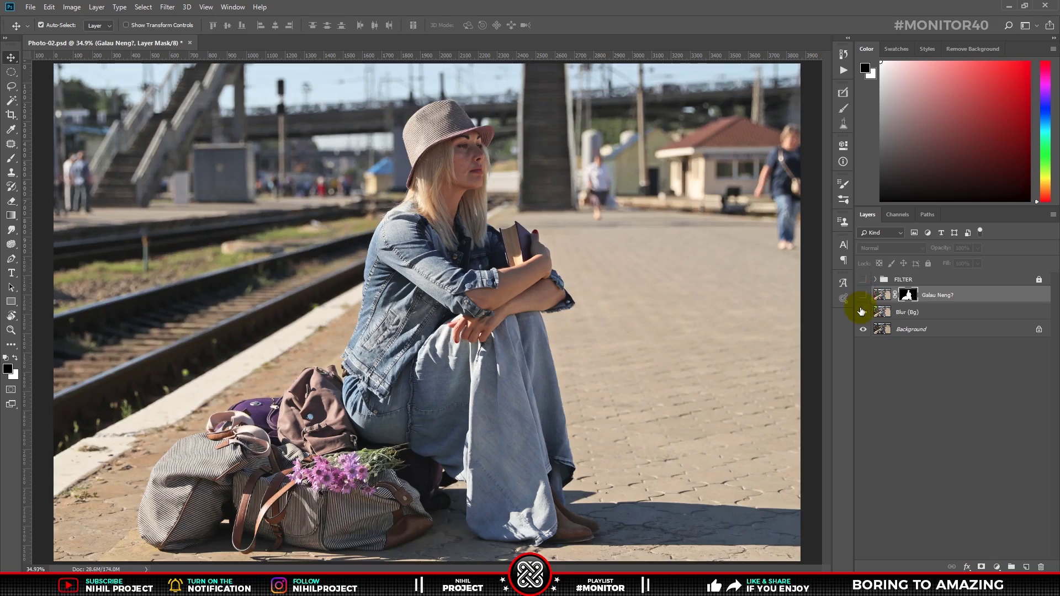
{"action": "left_click", "coordinate": [911, 313]}
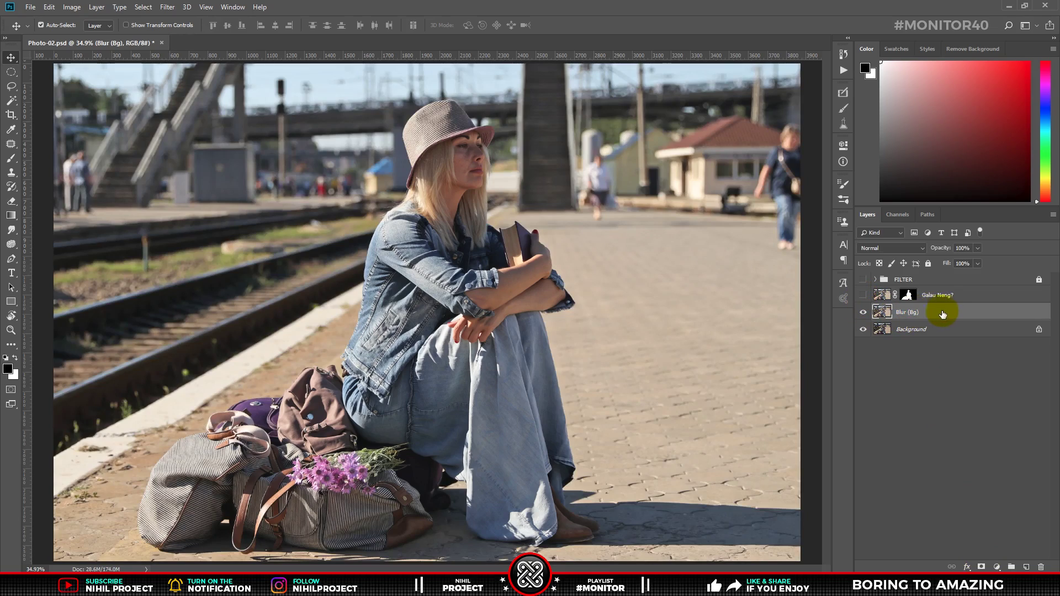
- Load the woman's mask as a selection and expand it by 40 px
{"action": "left_click", "coordinate": [908, 296], "text": "ctrl"}
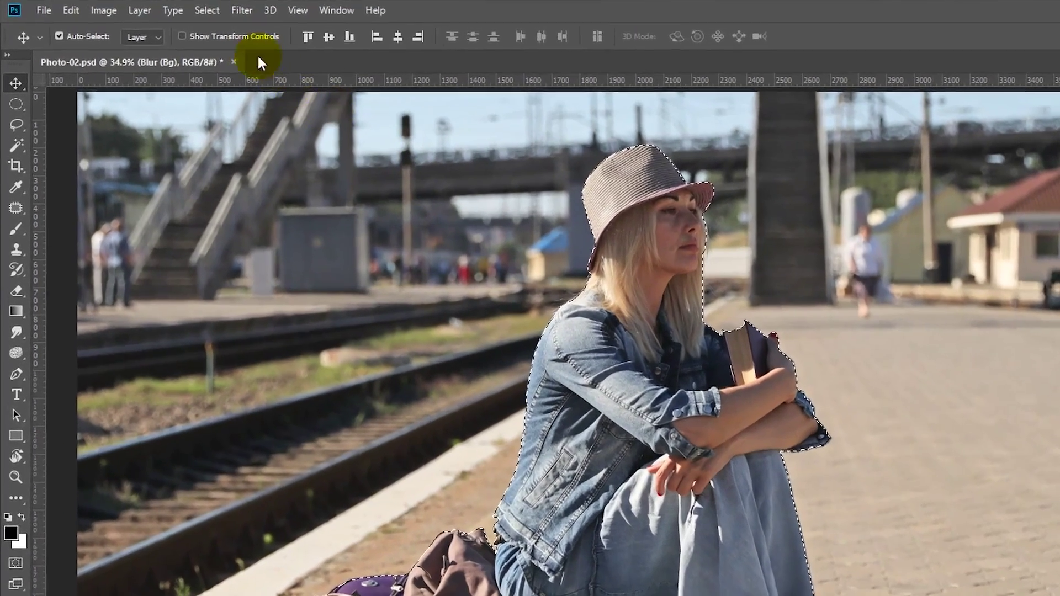
{"action": "left_click", "coordinate": [149, 7]}
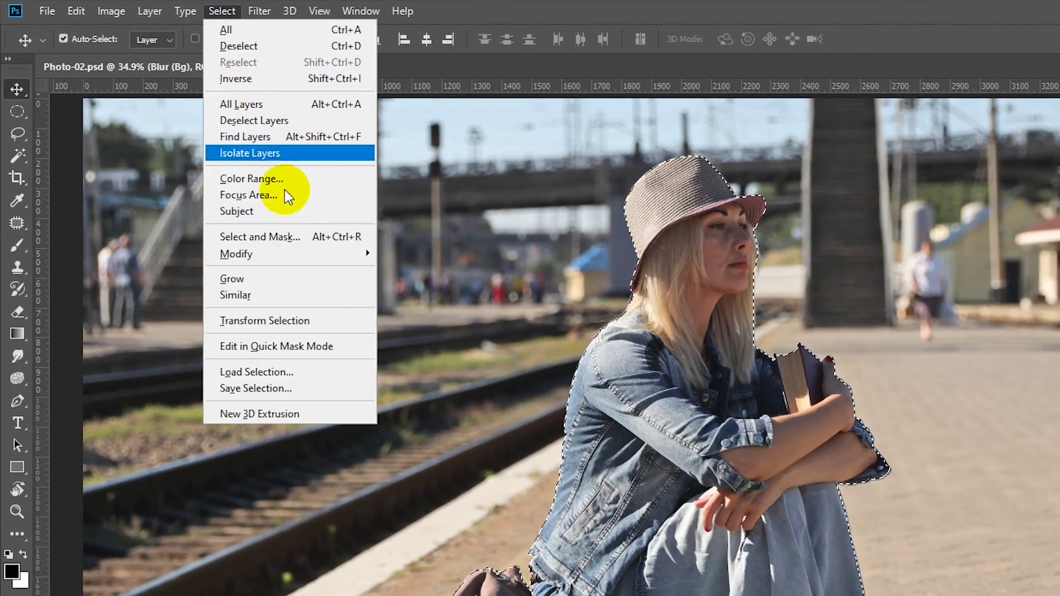
{"action": "mouse_move", "coordinate": [237, 253]}
{"action": "left_click", "coordinate": [408, 281]}
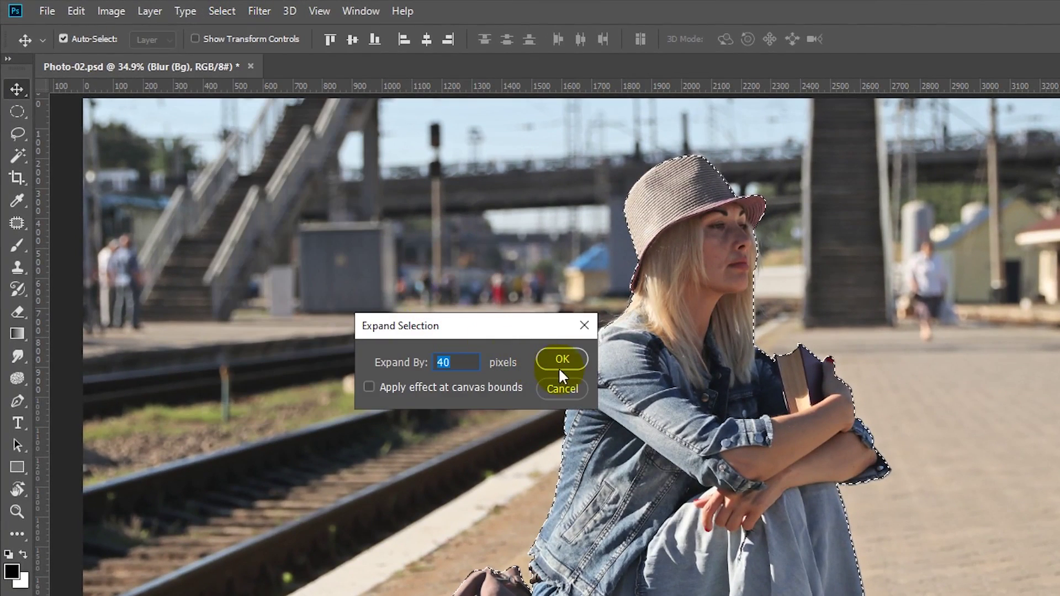
{"action": "left_click", "coordinate": [558, 362]}
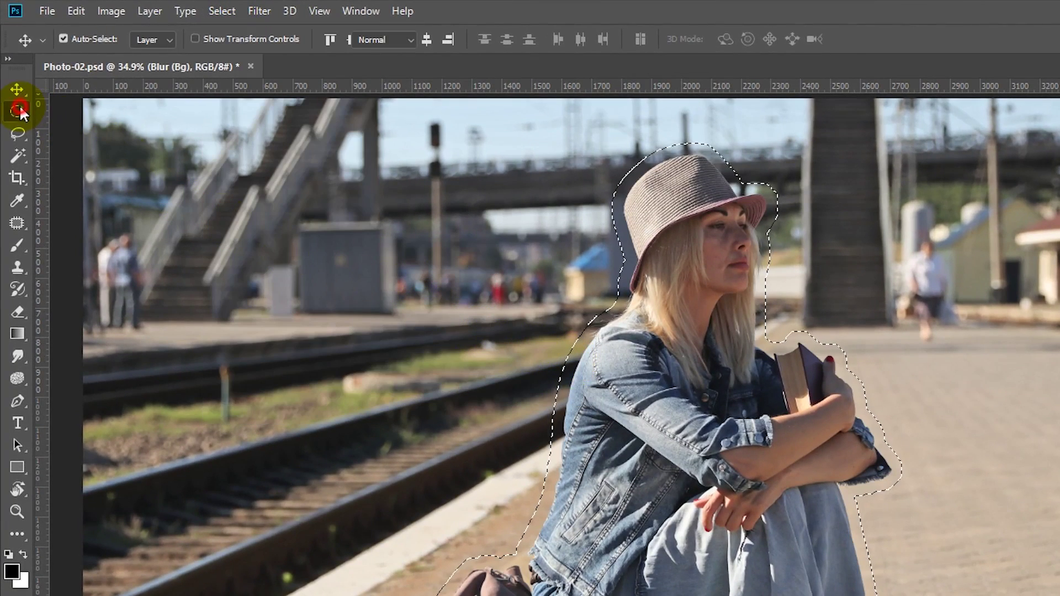
- Subtract the bags area from the selection and content-aware fill the rest
{"action": "left_click_drag", "start_coordinate": [17, 110], "coordinate": [55, 107]}
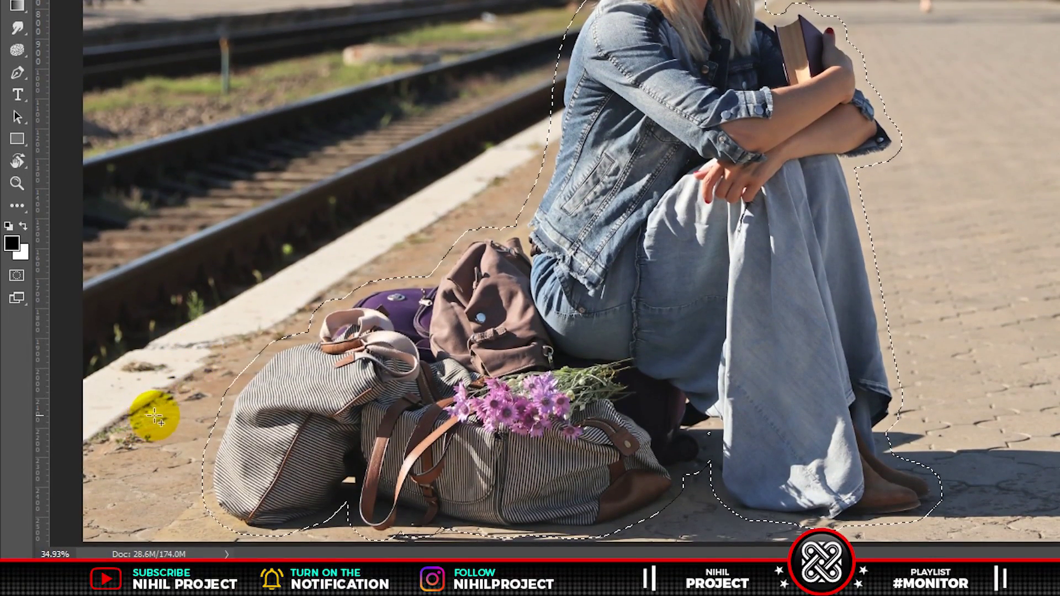
{"action": "mouse_move", "coordinate": [164, 414]}
{"action": "left_mouse_down"}
{"action": "mouse_move", "coordinate": [656, 480]}
{"action": "mouse_move", "coordinate": [976, 553]}
{"action": "left_mouse_up"}
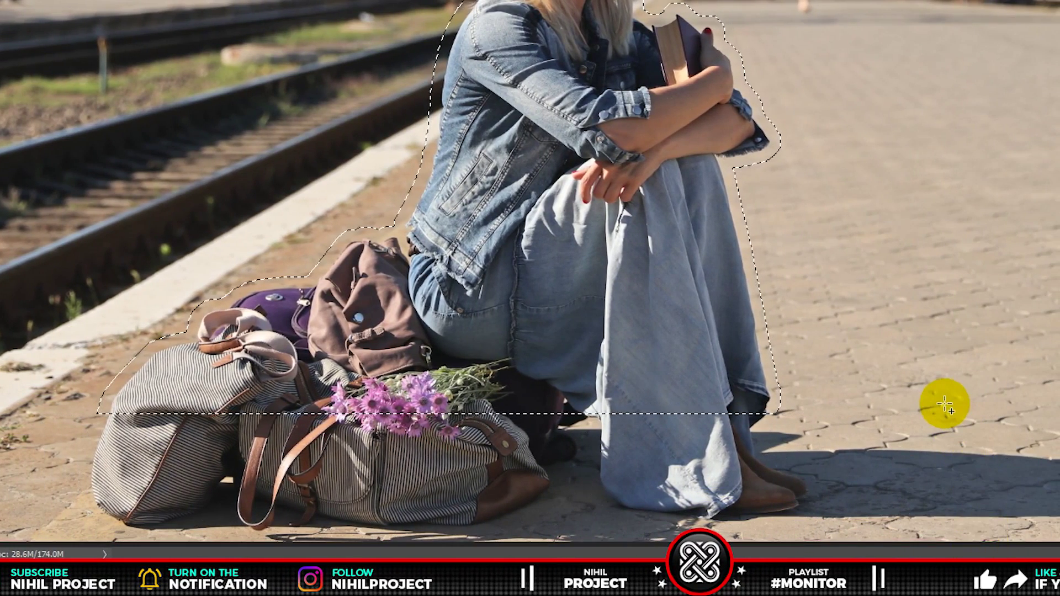
{"action": "key", "text": "shift+F5"}
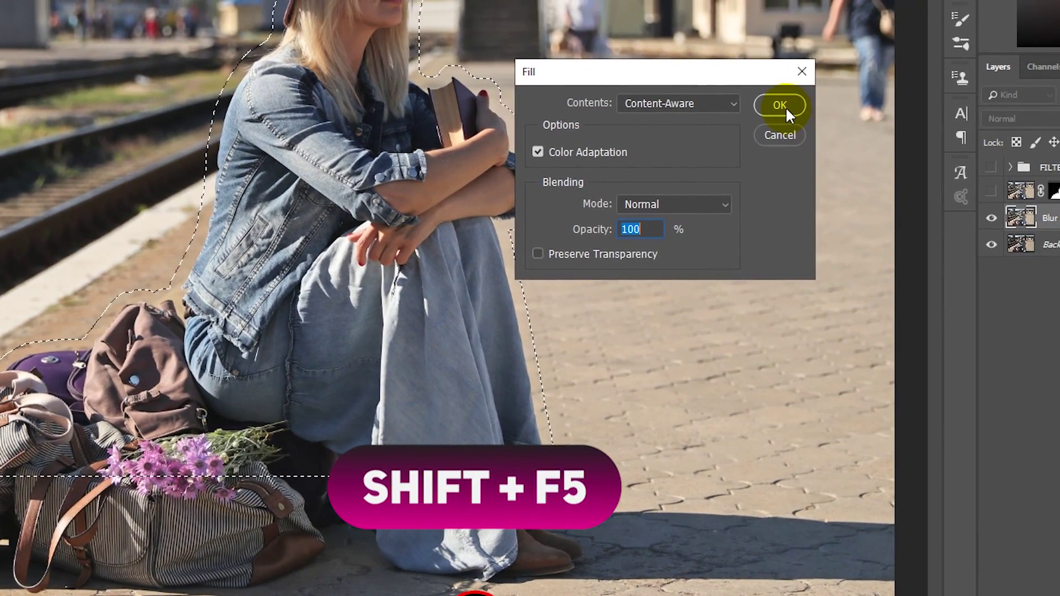
{"action": "left_click", "coordinate": [786, 107]}
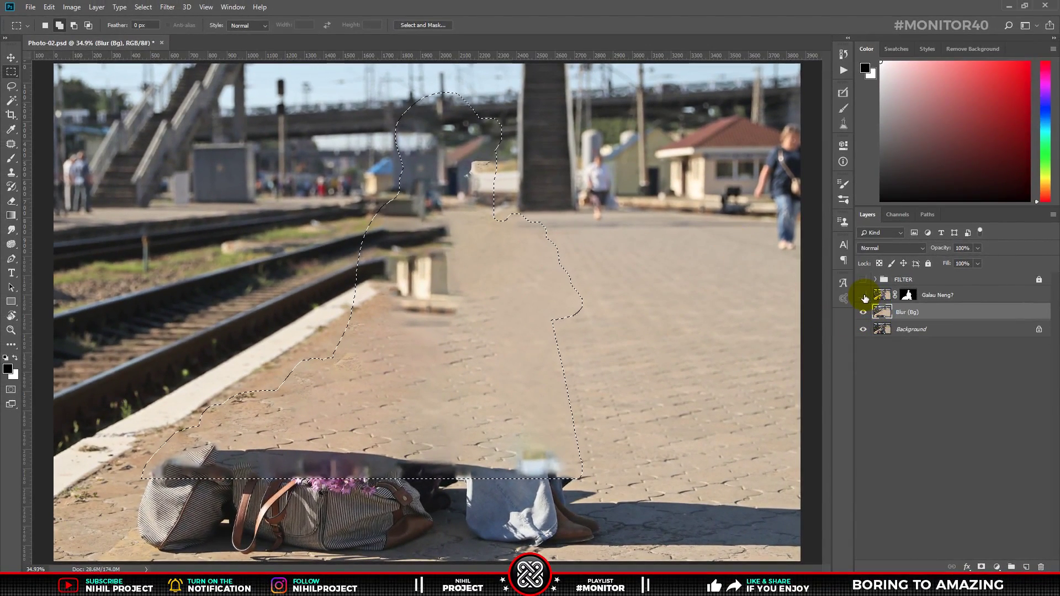
- Show the woman layer again, deselect, and convert Blur (Bg) to a smart object
{"action": "left_click", "coordinate": [864, 295]}
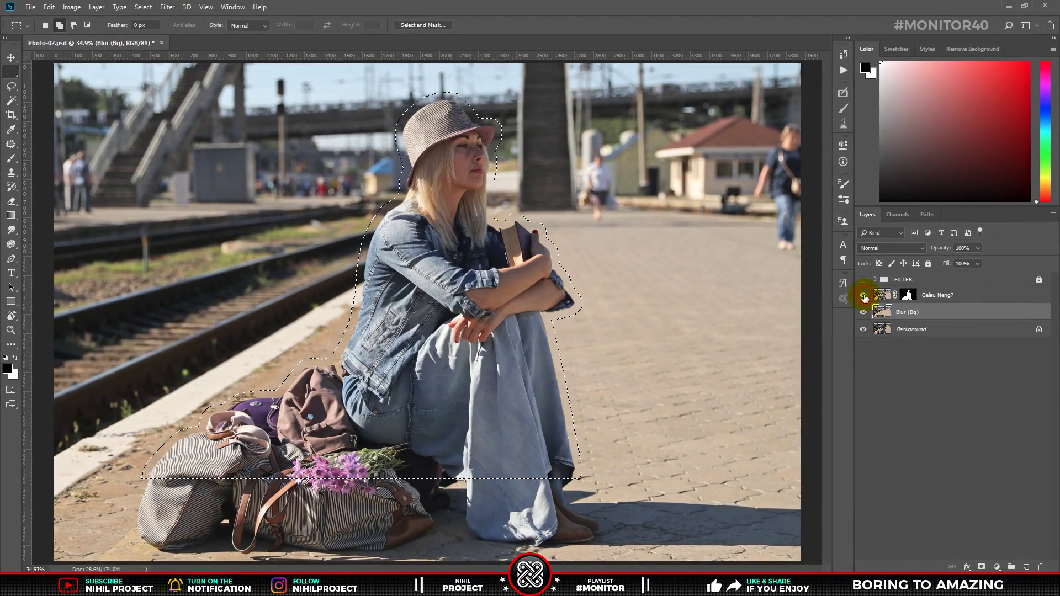
{"action": "key", "text": "ctrl+d"}
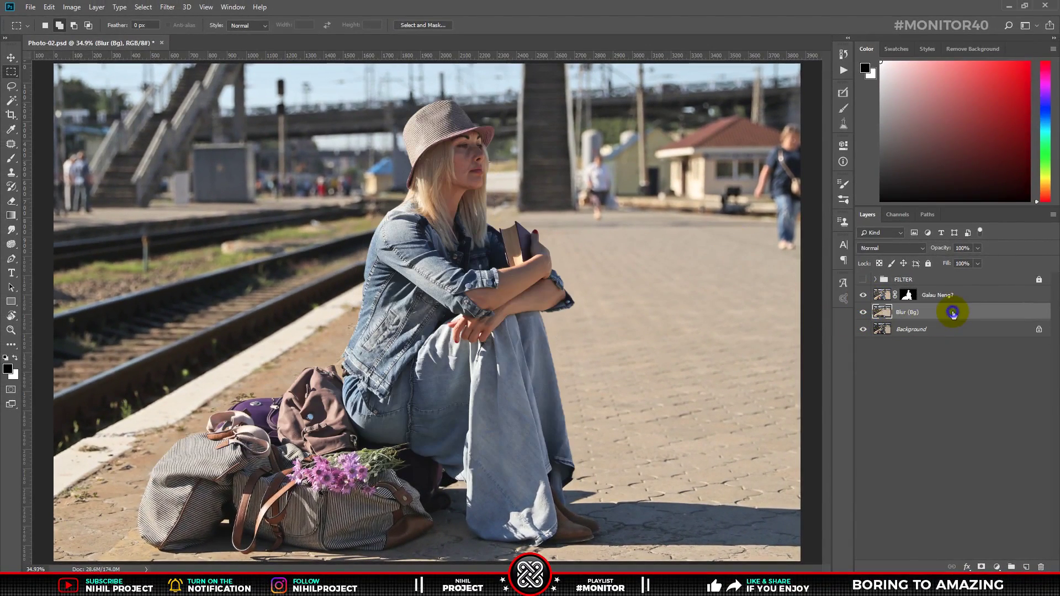
{"action": "right_click", "coordinate": [953, 310]}
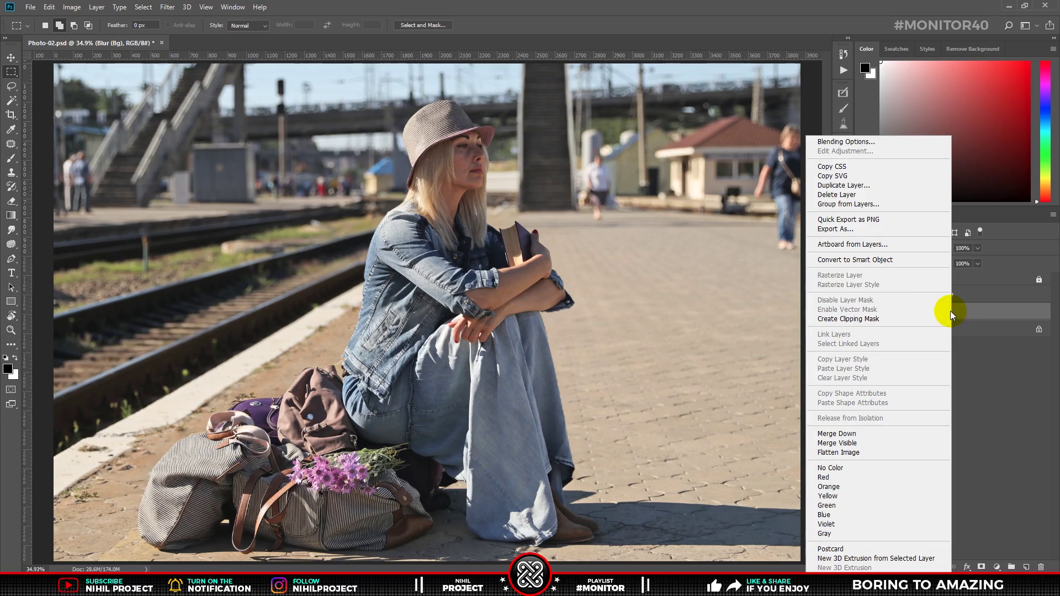
{"action": "left_click", "coordinate": [884, 260]}
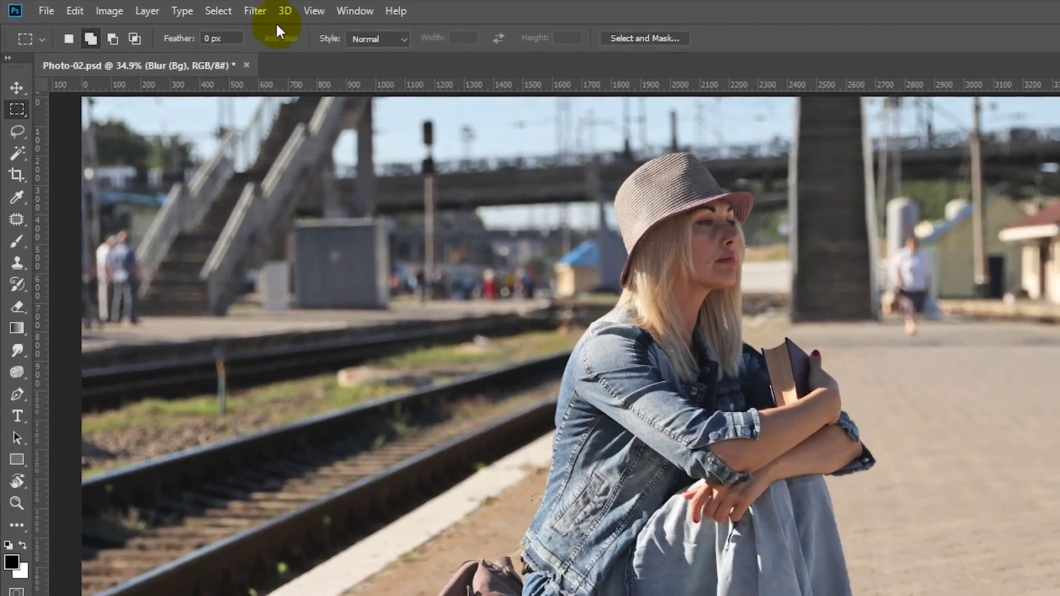
- Apply a 69 px Tilt-Shift blur, focus moved toward the bags, transition extended upward
{"action": "left_click", "coordinate": [172, 9]}
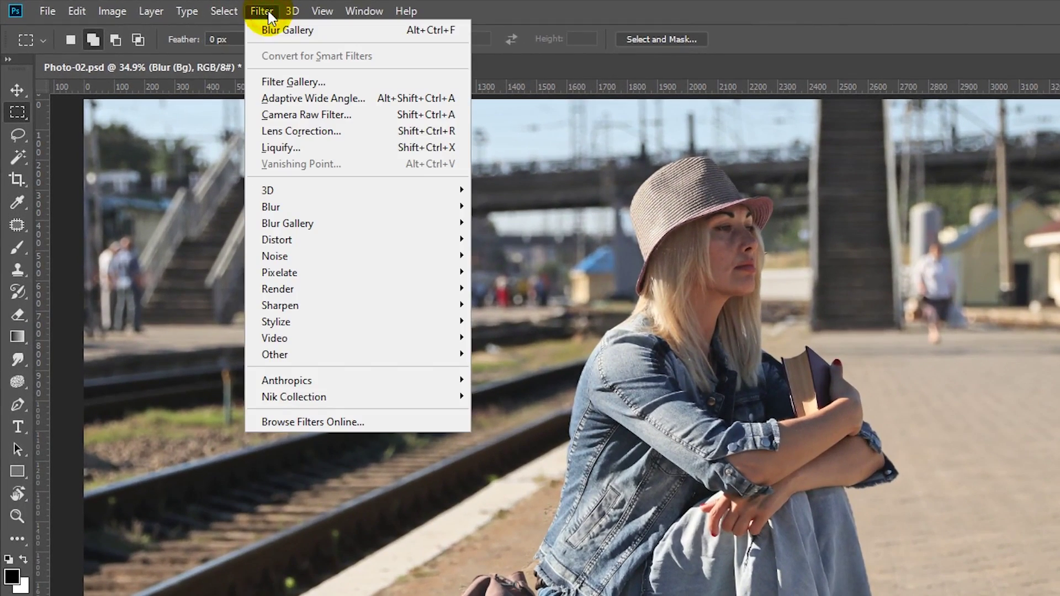
{"action": "mouse_move", "coordinate": [287, 223]}
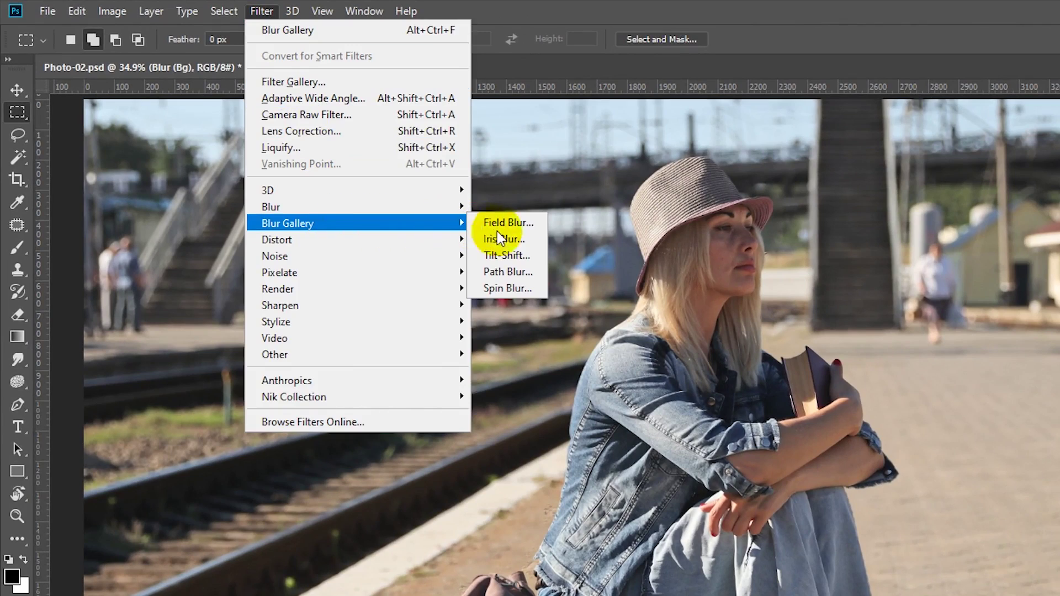
{"action": "left_click", "coordinate": [506, 255]}
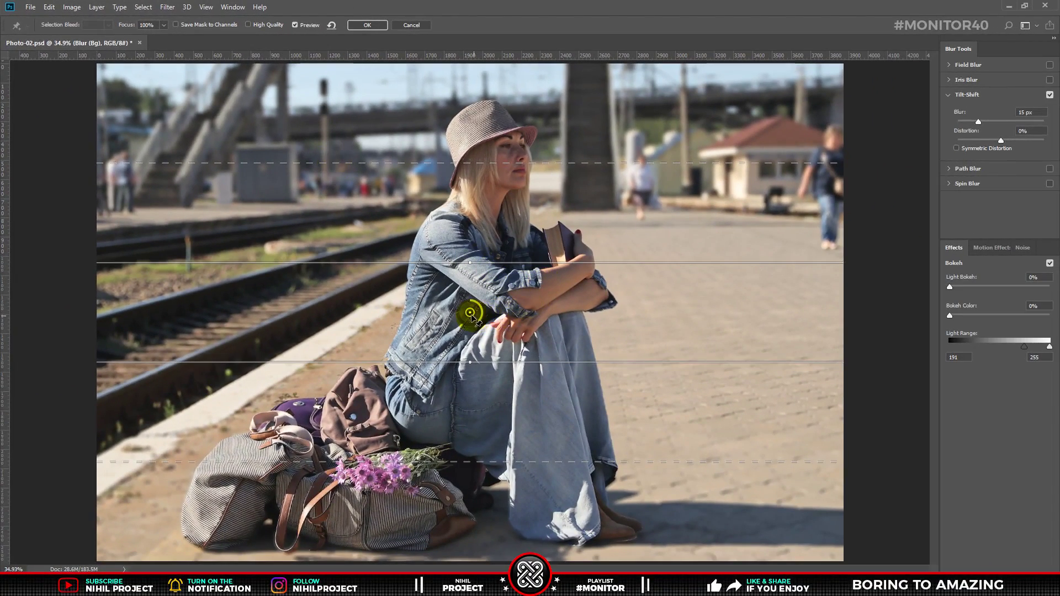
{"action": "left_click_drag", "start_coordinate": [473, 317], "coordinate": [469, 511]}
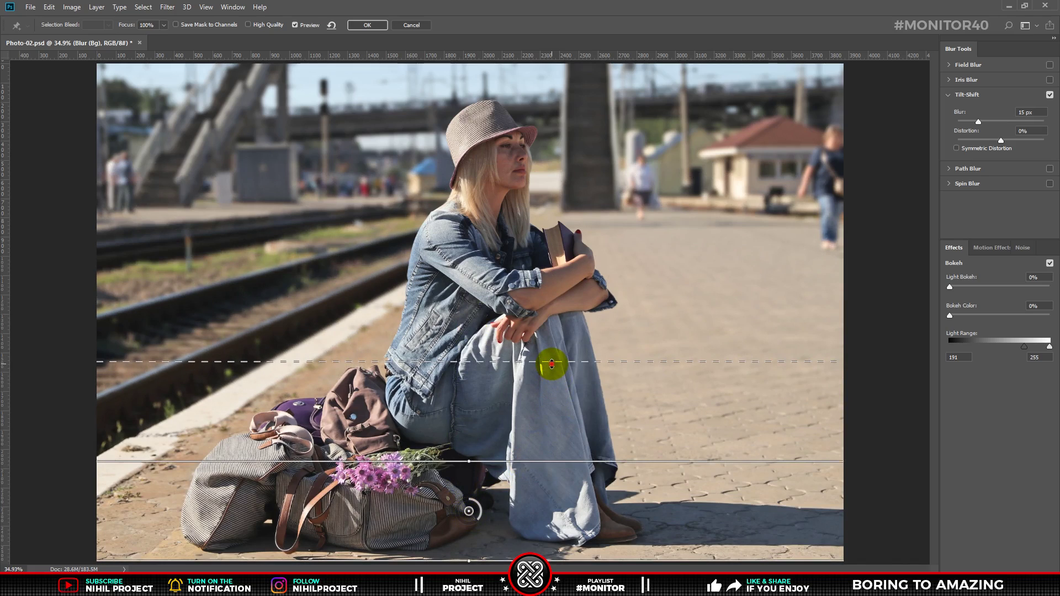
{"action": "left_click_drag", "start_coordinate": [551, 364], "coordinate": [560, 190]}
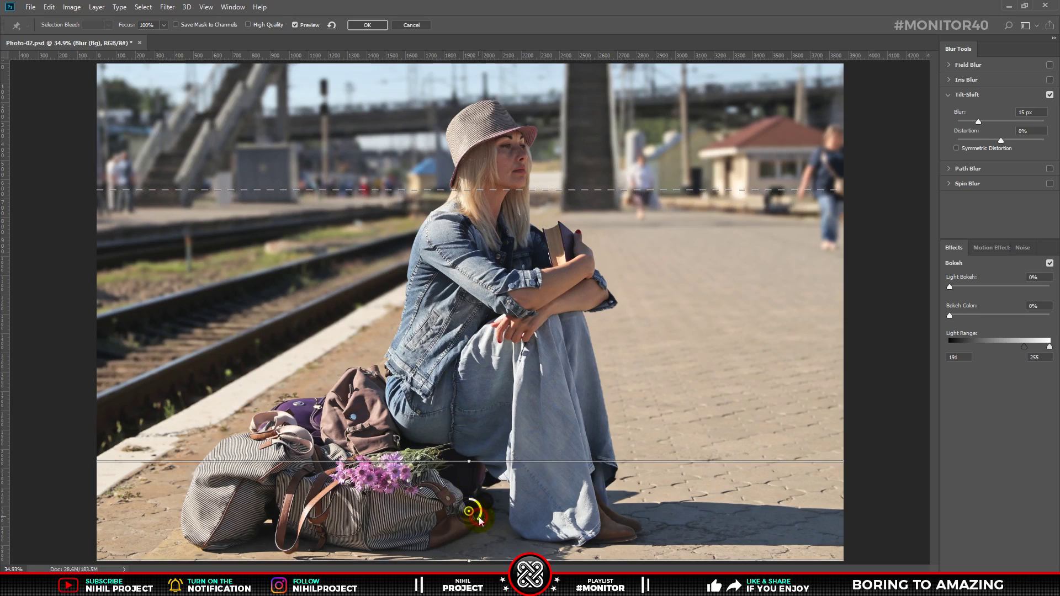
{"action": "left_click_drag", "start_coordinate": [475, 521], "coordinate": [454, 516]}
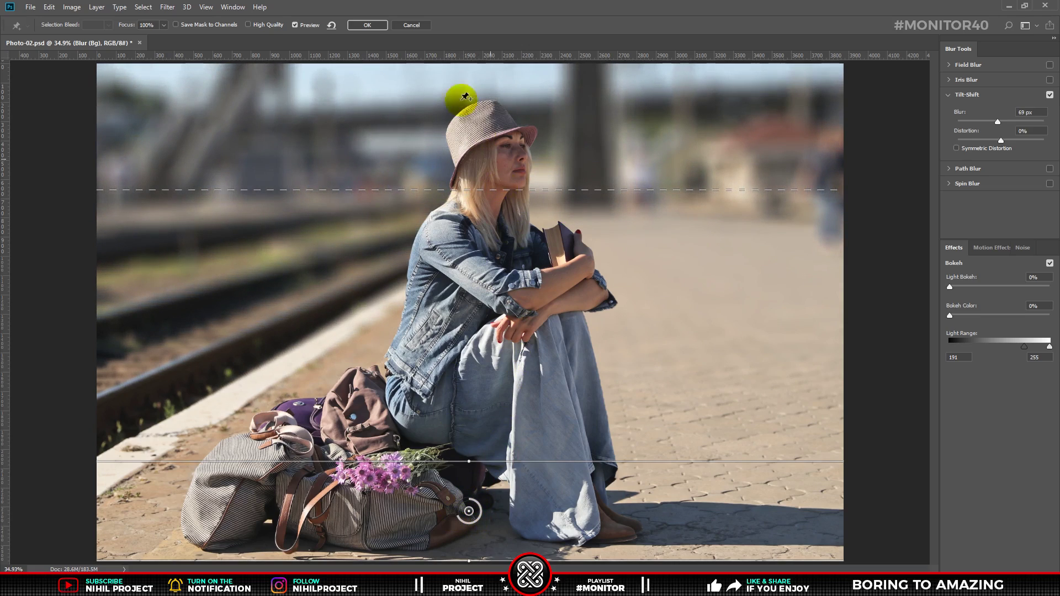
{"action": "left_click", "coordinate": [381, 26]}
{"action": "left_click", "coordinate": [378, 24]}
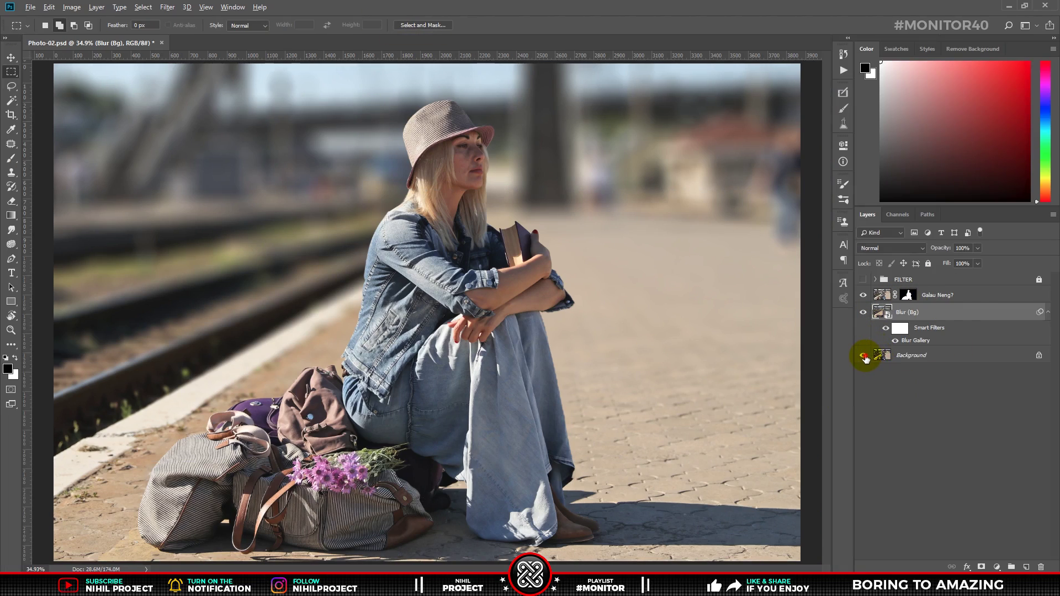
- Turn on the FILTER colour-grade group and its Text group overlay
{"action": "left_click", "coordinate": [863, 356], "text": "alt"}
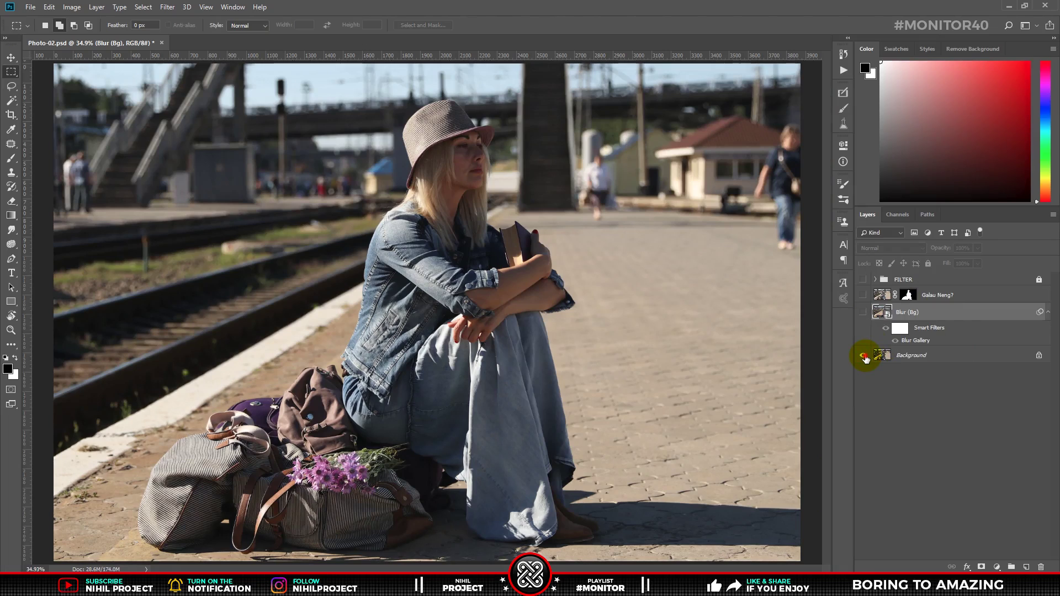
{"action": "left_click", "coordinate": [864, 355], "text": "alt"}
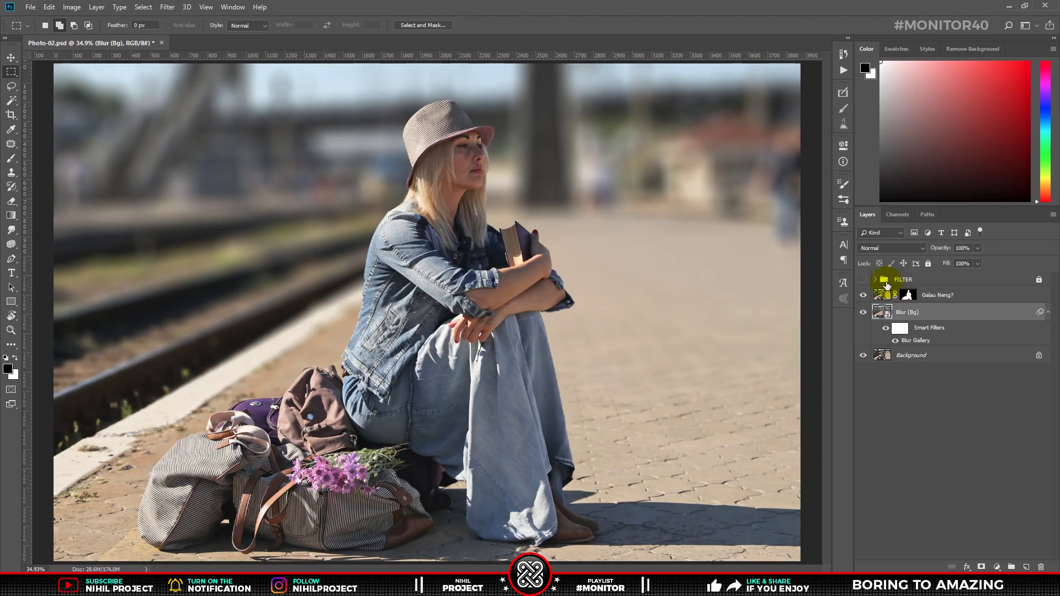
{"action": "left_click", "coordinate": [864, 280]}
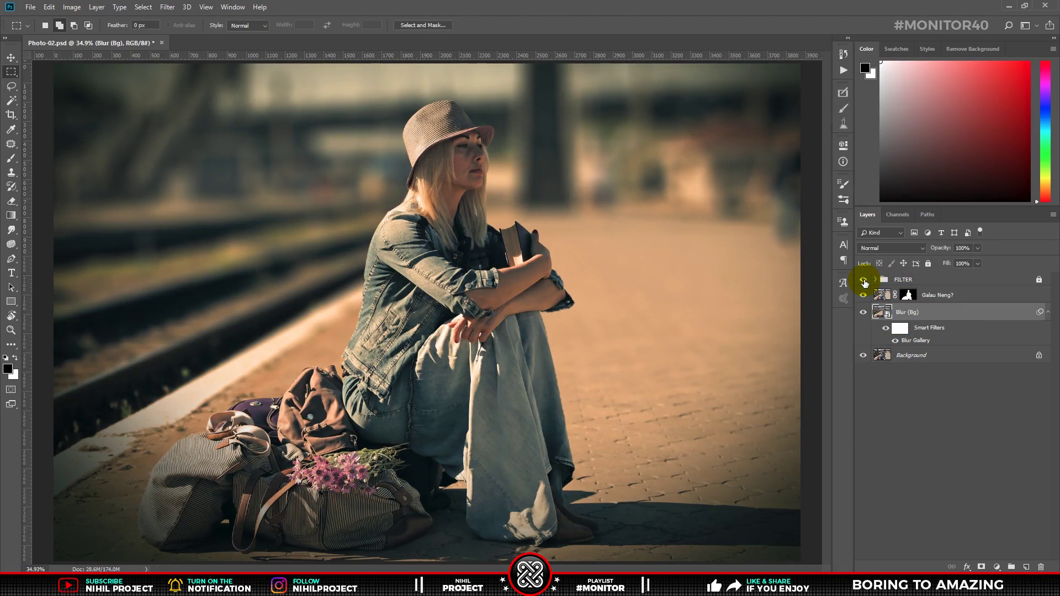
{"action": "left_click", "coordinate": [876, 279]}
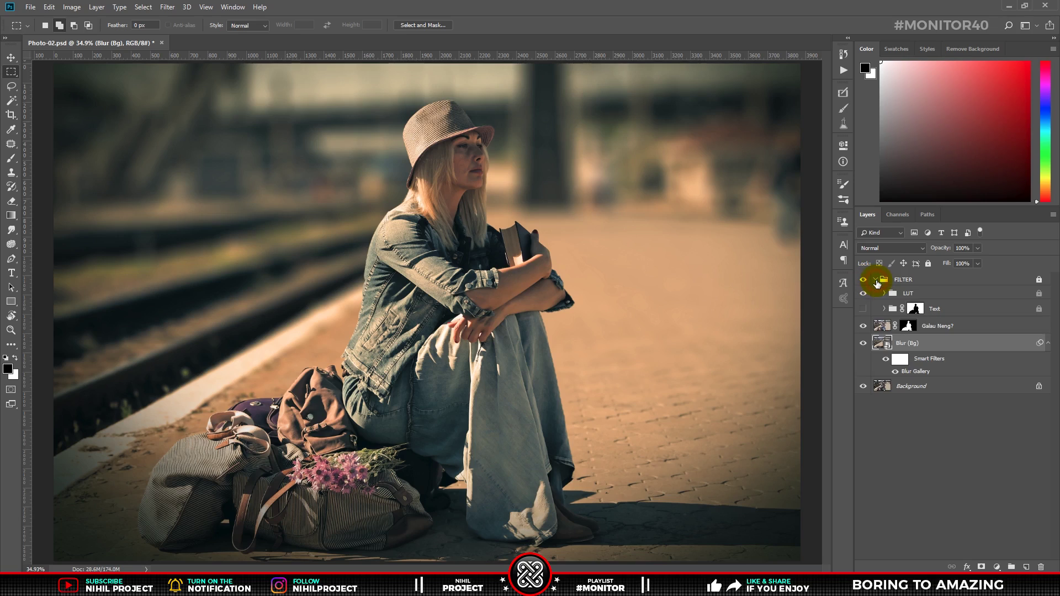
{"action": "left_click", "coordinate": [863, 309]}
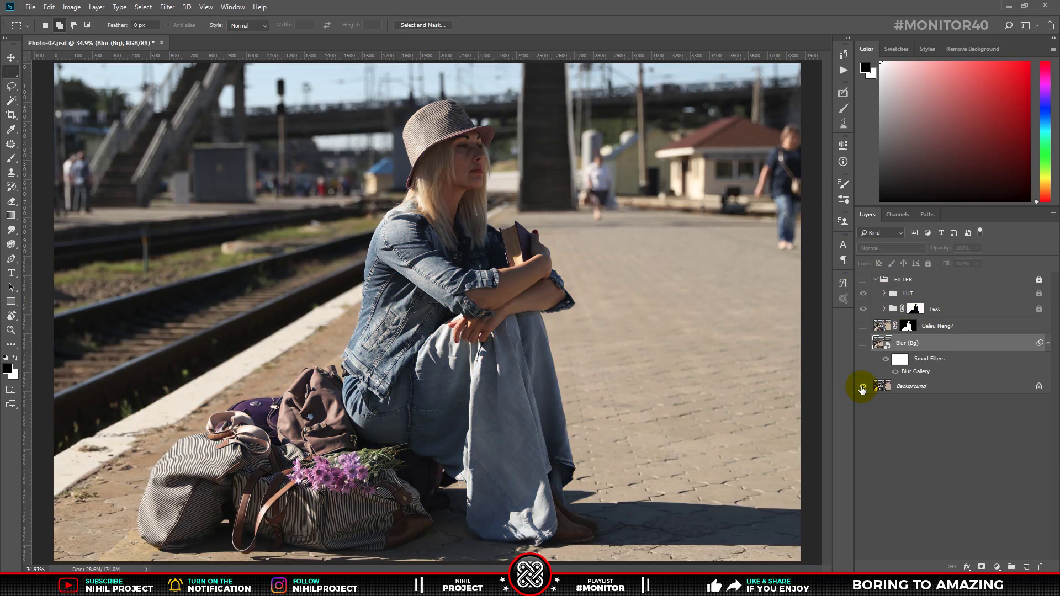
- Toggle the Background eye repeatedly to compare the finished edit with the original photo
{"action": "left_click", "coordinate": [862, 388], "text": "alt"}
{"action": "left_click", "coordinate": [862, 388], "text": "alt"}
{"action": "left_click", "coordinate": [862, 388], "text": "alt"}
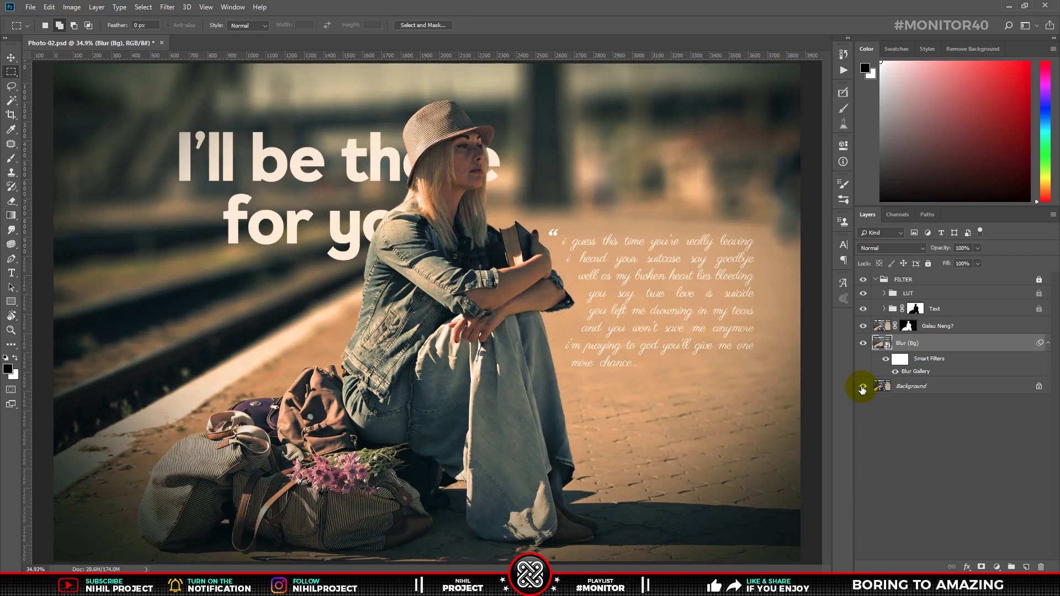
{"action": "left_click", "coordinate": [862, 388], "text": "alt"}
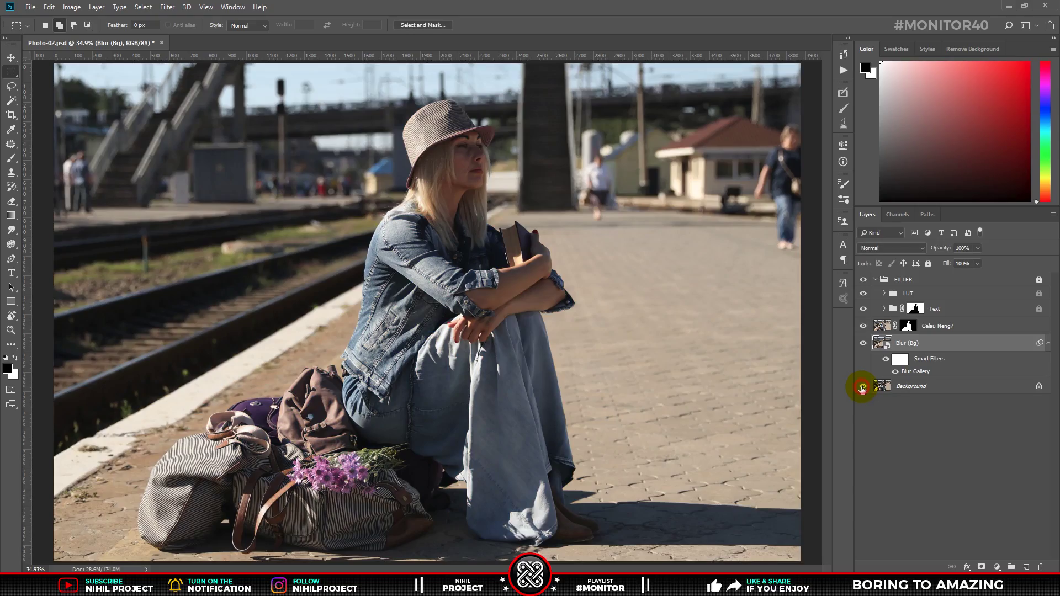
{"action": "left_click", "coordinate": [863, 388], "text": "alt"}
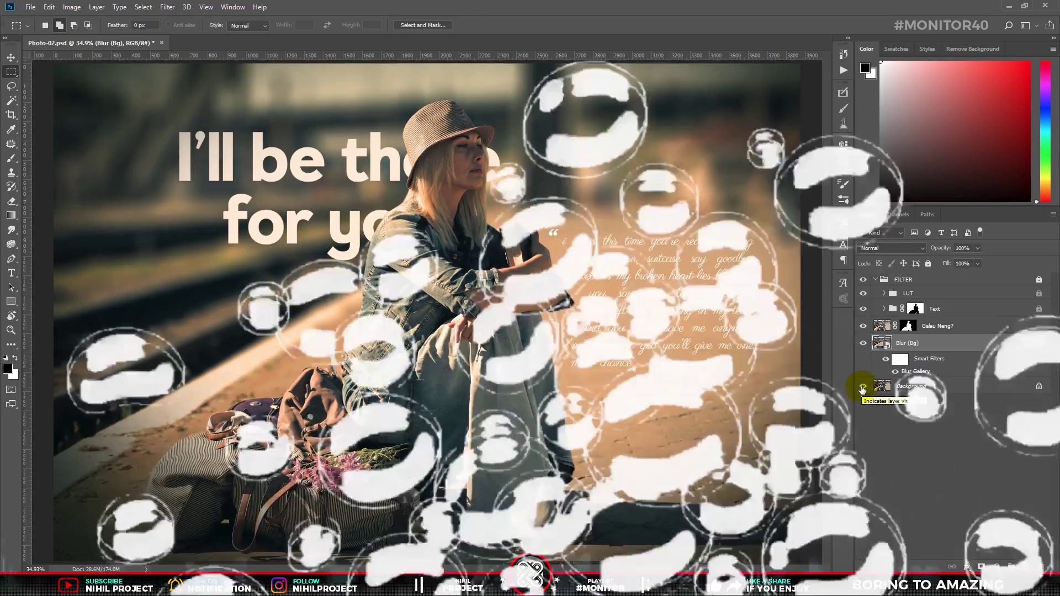